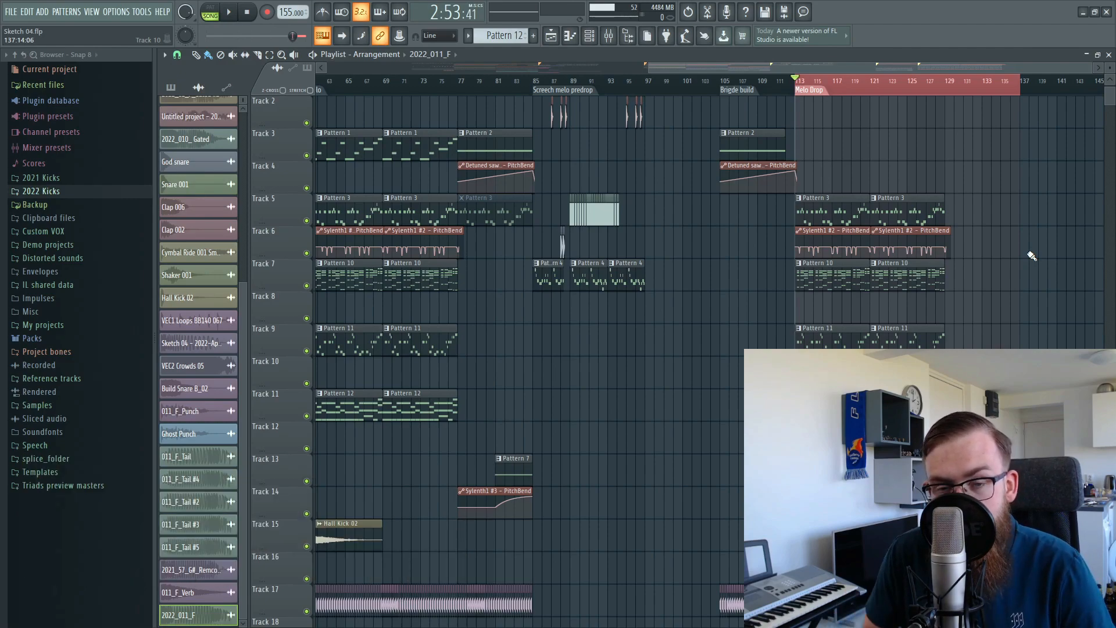
Play the Melo Drop section from bar 113 with all tracks active and stop playback
key("space")
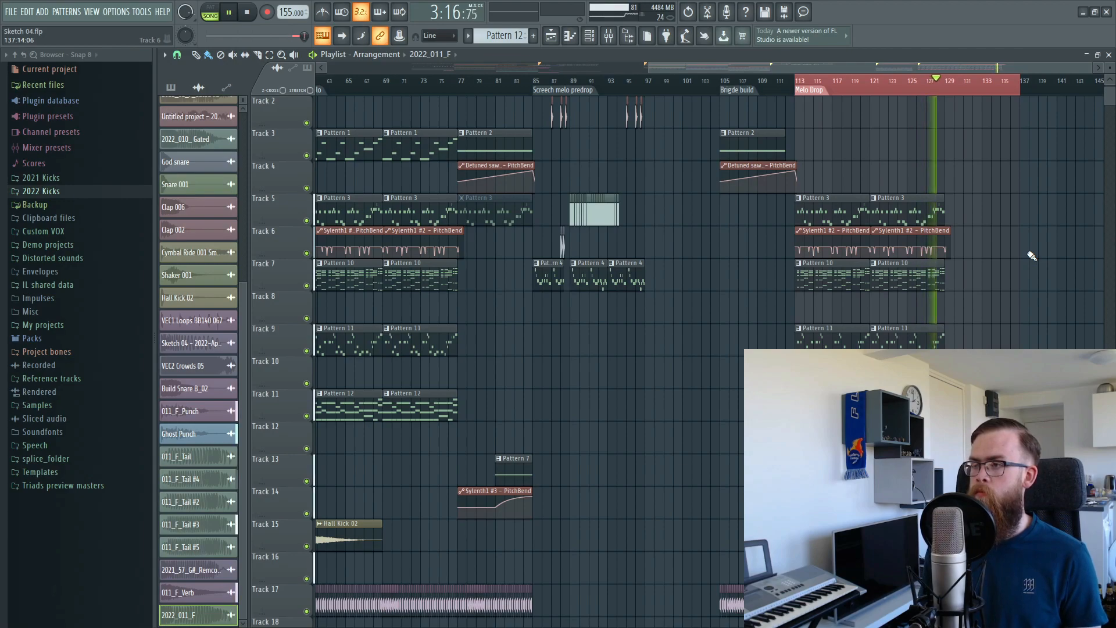
scroll(1028, 255, "down", 3)
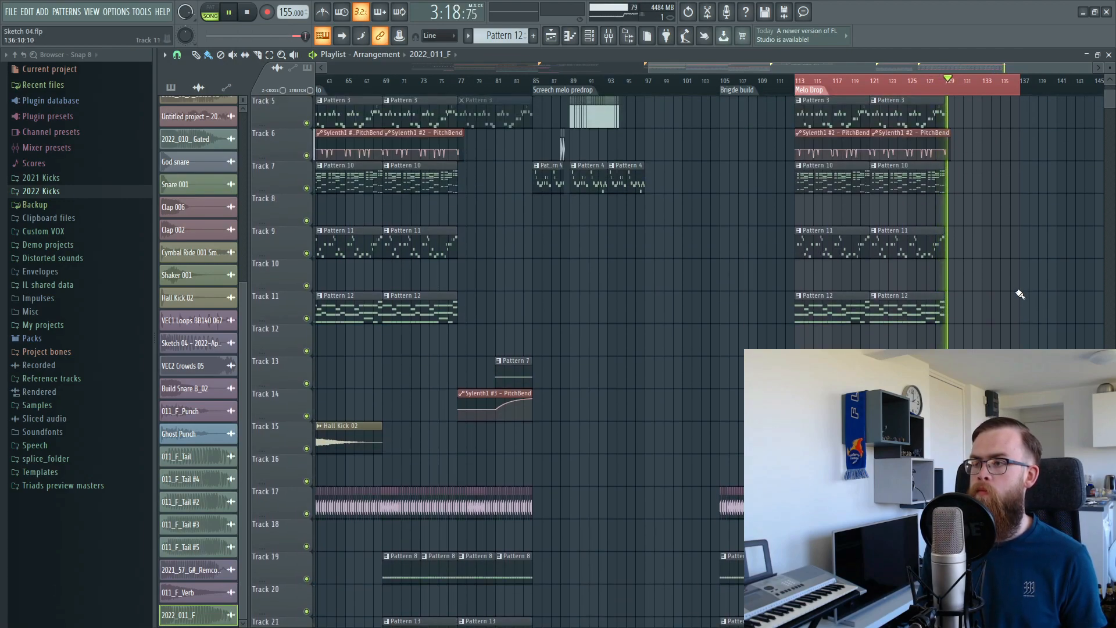
key("space")
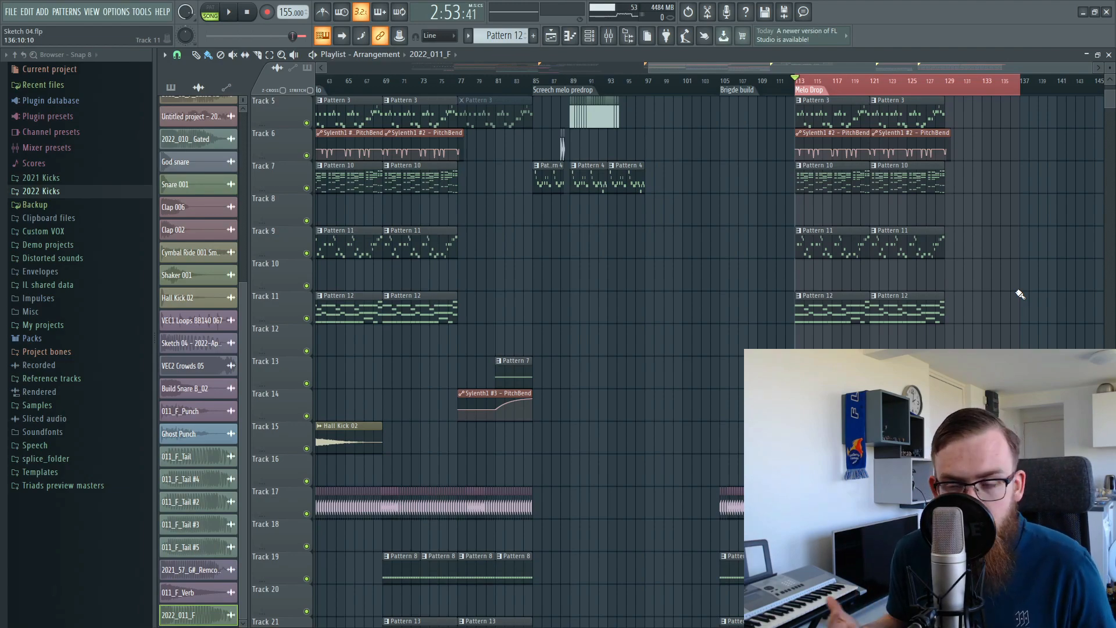
Isolate the melody on tracks 5 to 9 and Track 11, and audition it in the Melo Drop section
left_click(306, 254, "ctrl")
left_click(306, 188)
left_click(306, 220)
left_click(306, 156)
left_click(306, 122)
scroll(306, 123, "up", 2)
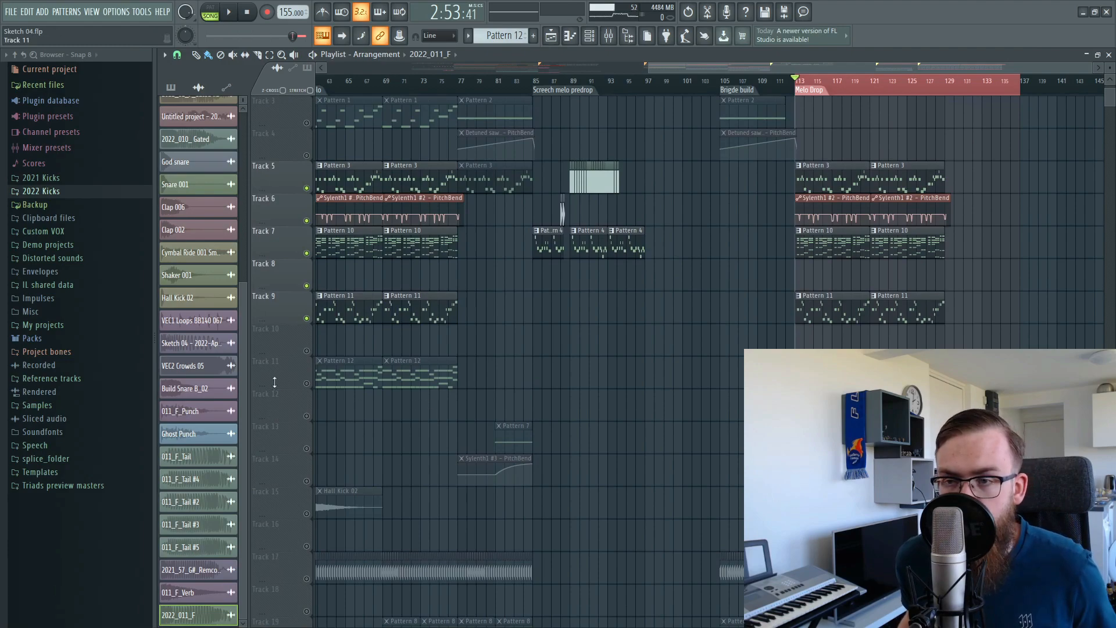
left_click(307, 383)
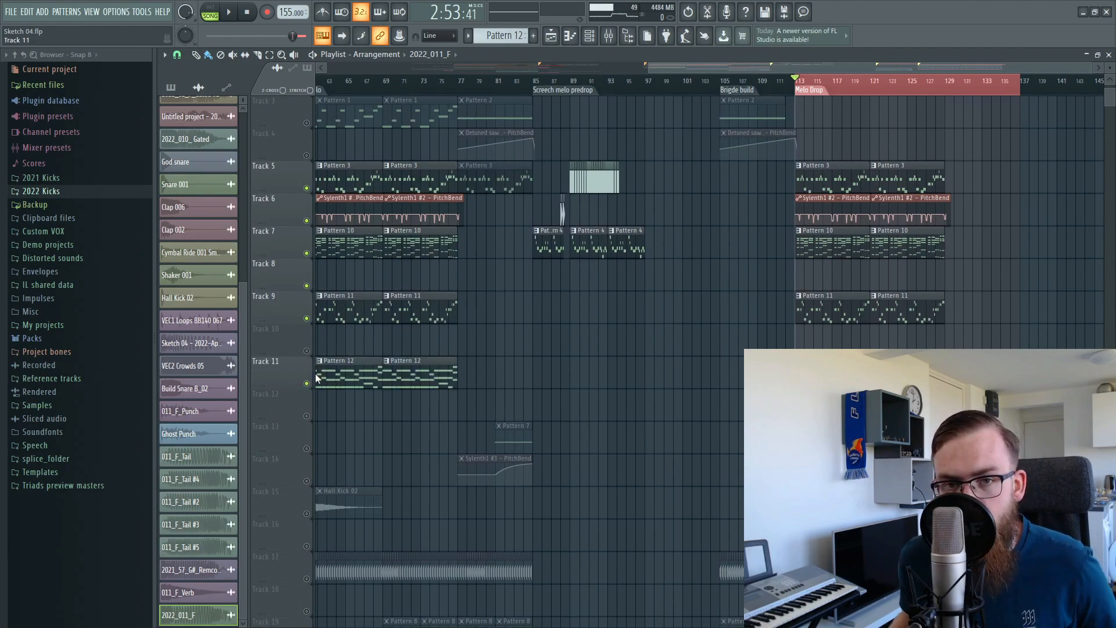
key("space")
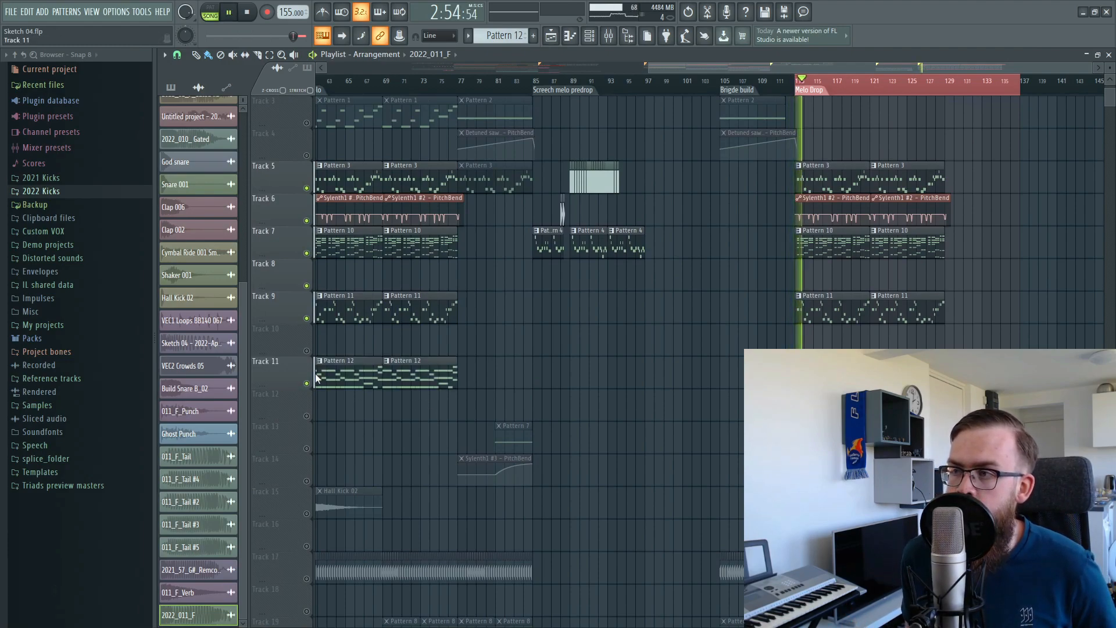
key("space")
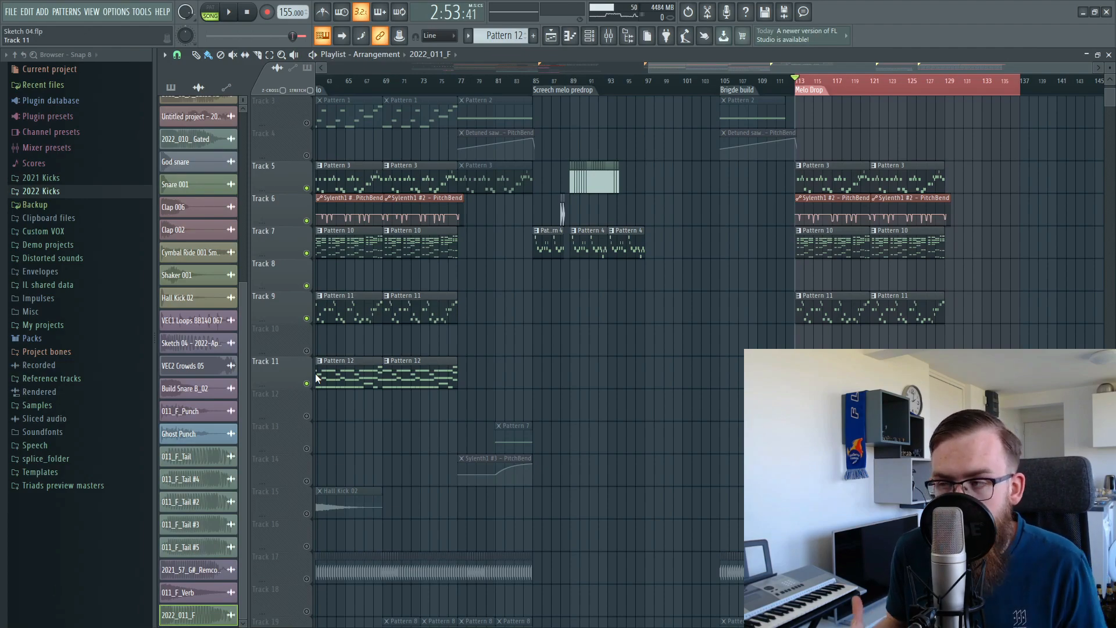
Isolate the kick layers on tracks 13, 14, 16, 20 and 21, and audition them in the Melo Drop section
scroll(337, 375, "down", 2)
left_click(306, 383, "ctrl")
left_click(306, 415)
scroll(310, 407, "down", 3)
left_click(307, 383)
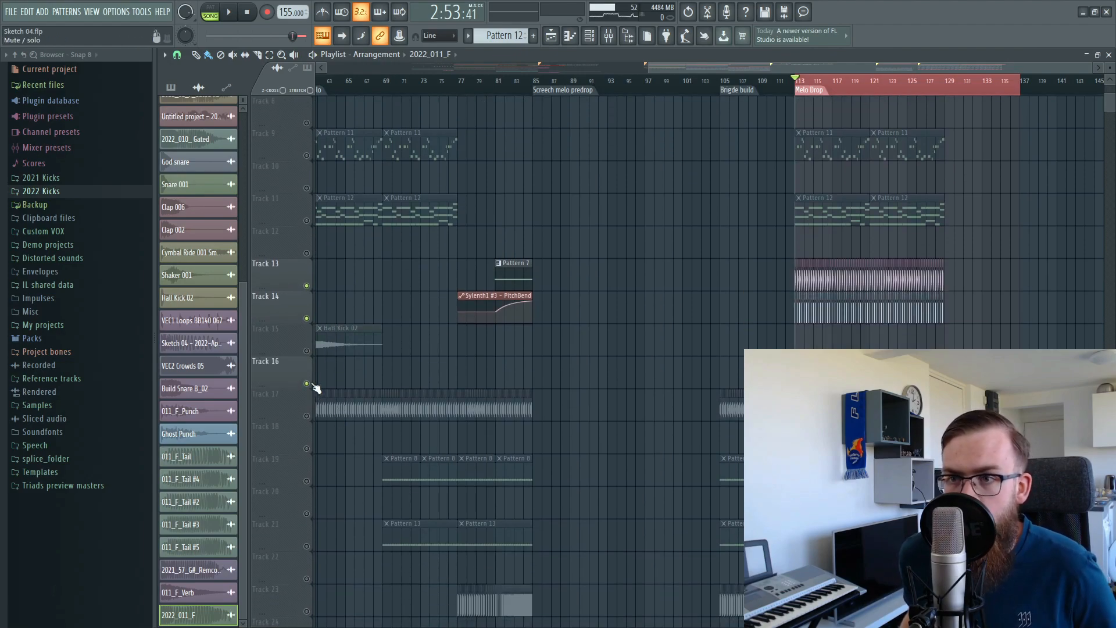
left_click(307, 513)
left_click(307, 547)
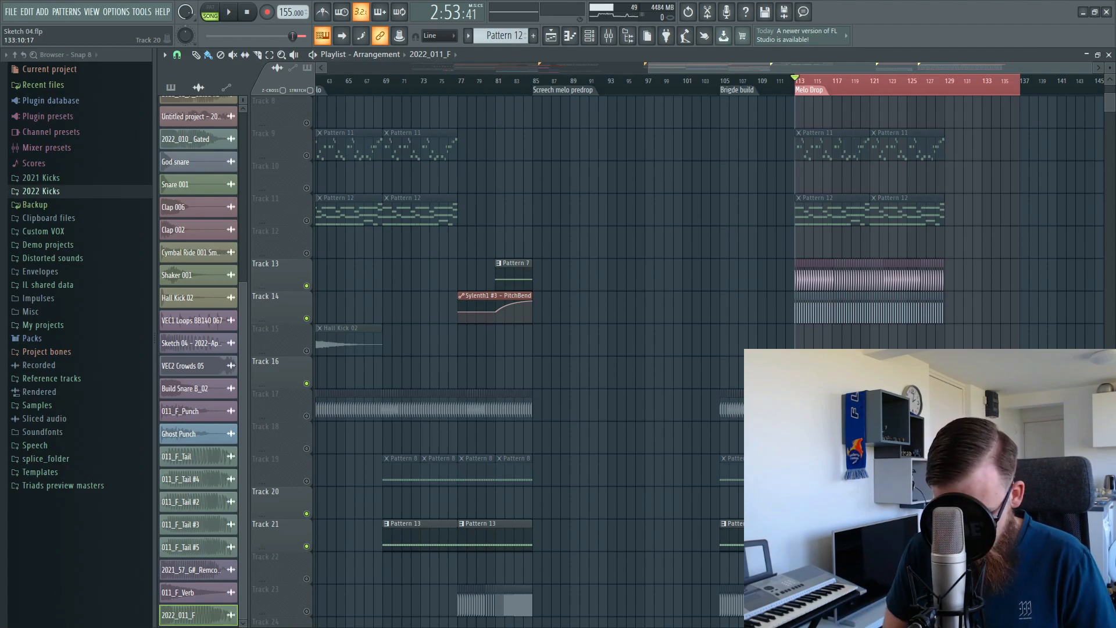
key("space")
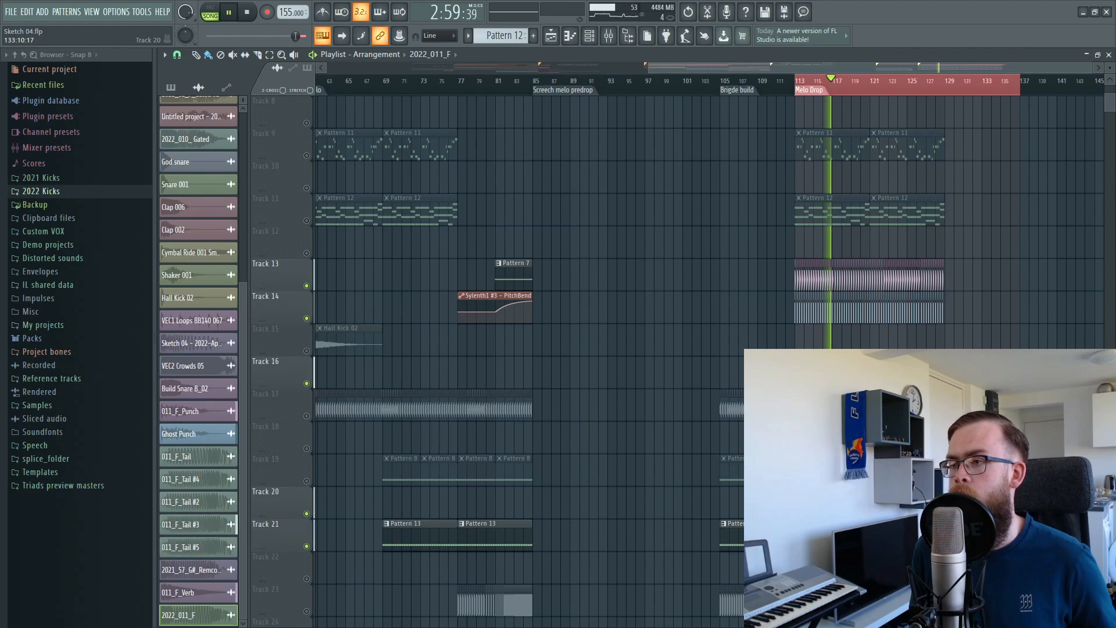
key("space")
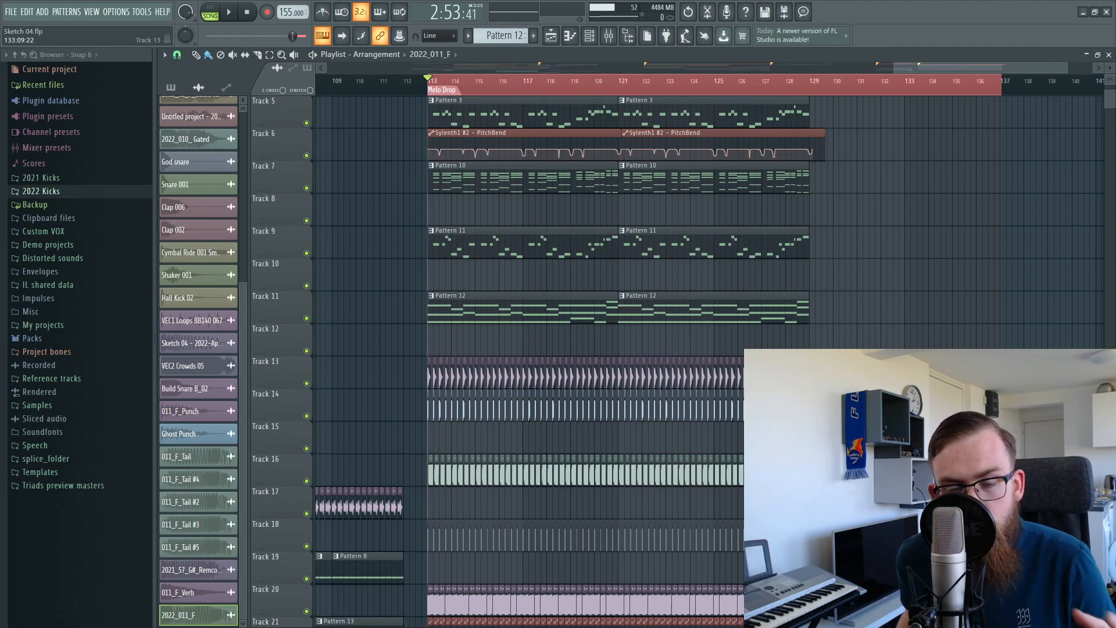
Review the kick layers' mixer tracks and play the full Melo Drop from the playlist again
left_click_drag(419, 417, 743, 385)
key("F9")
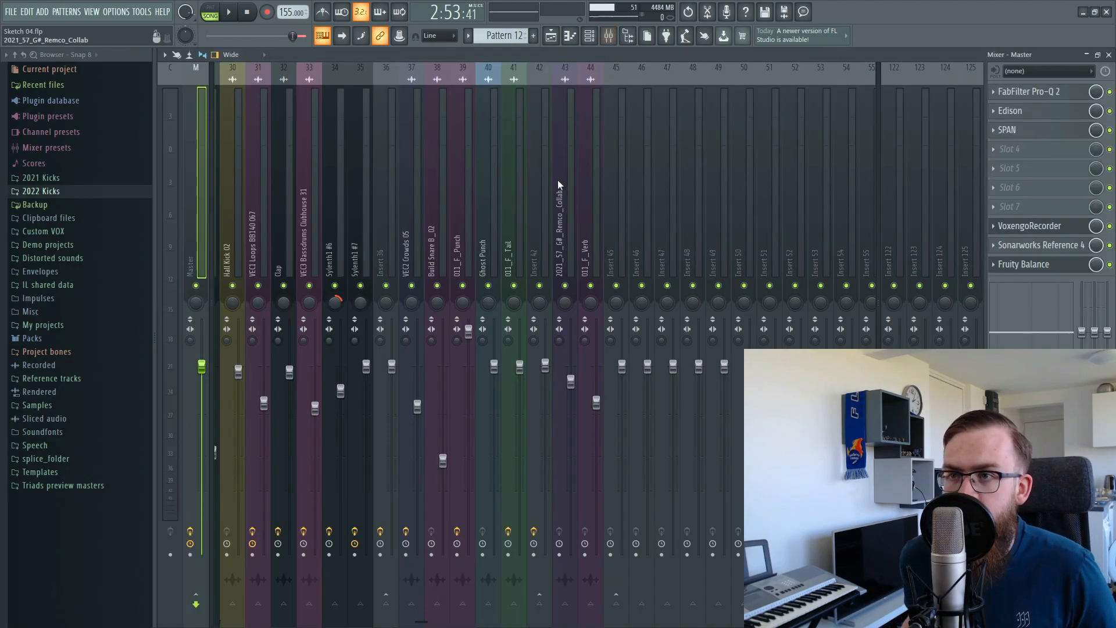
left_click(551, 36)
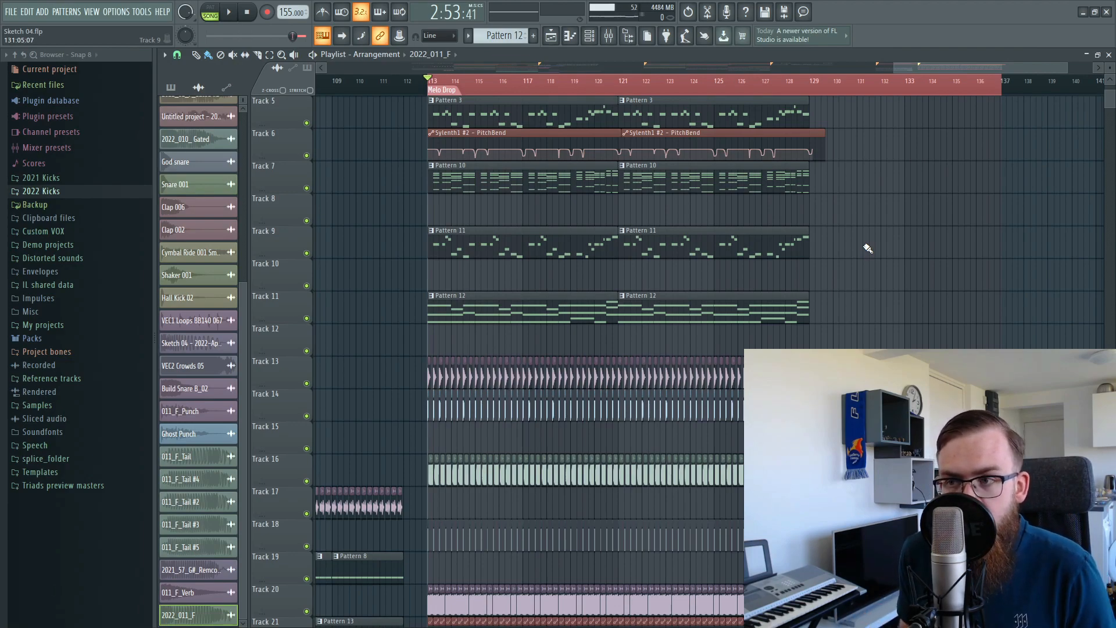
scroll(854, 285, "down", 3)
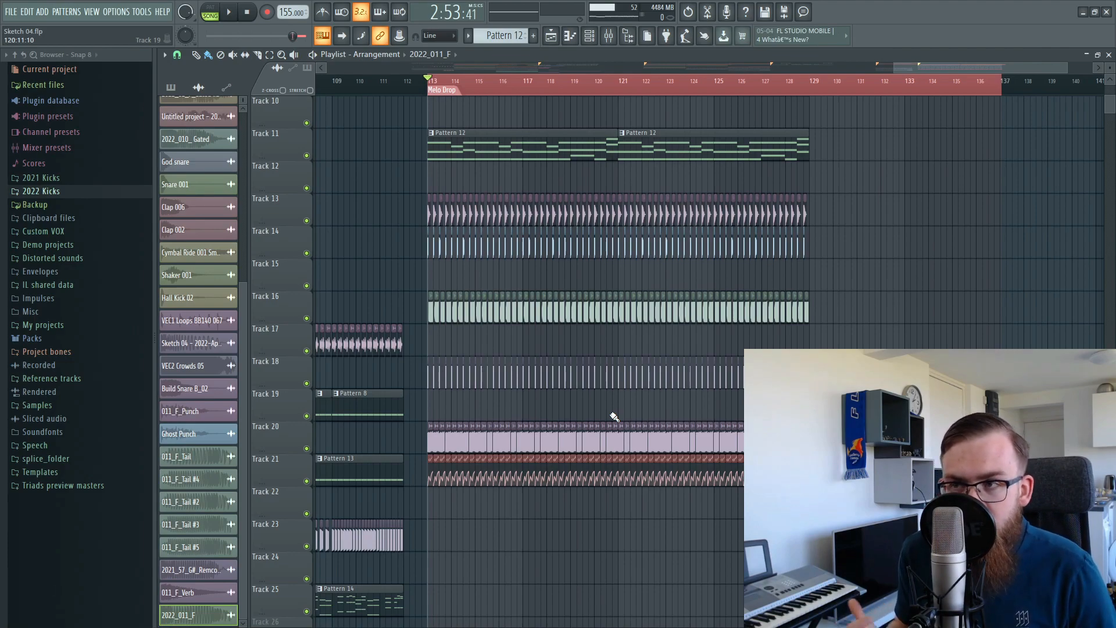
key("space")
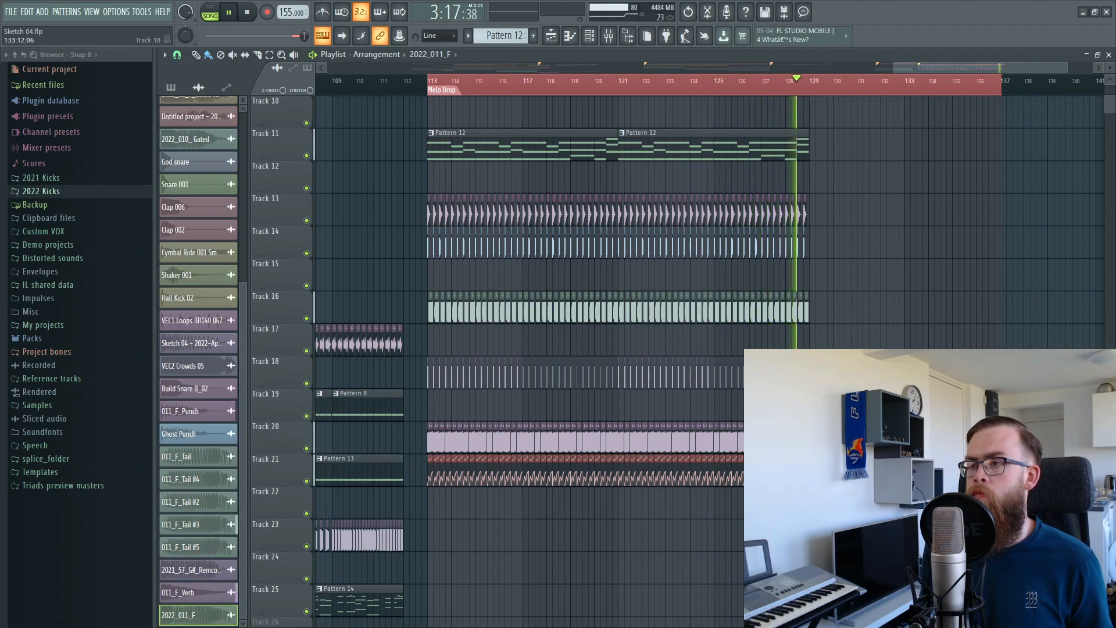
key("space")
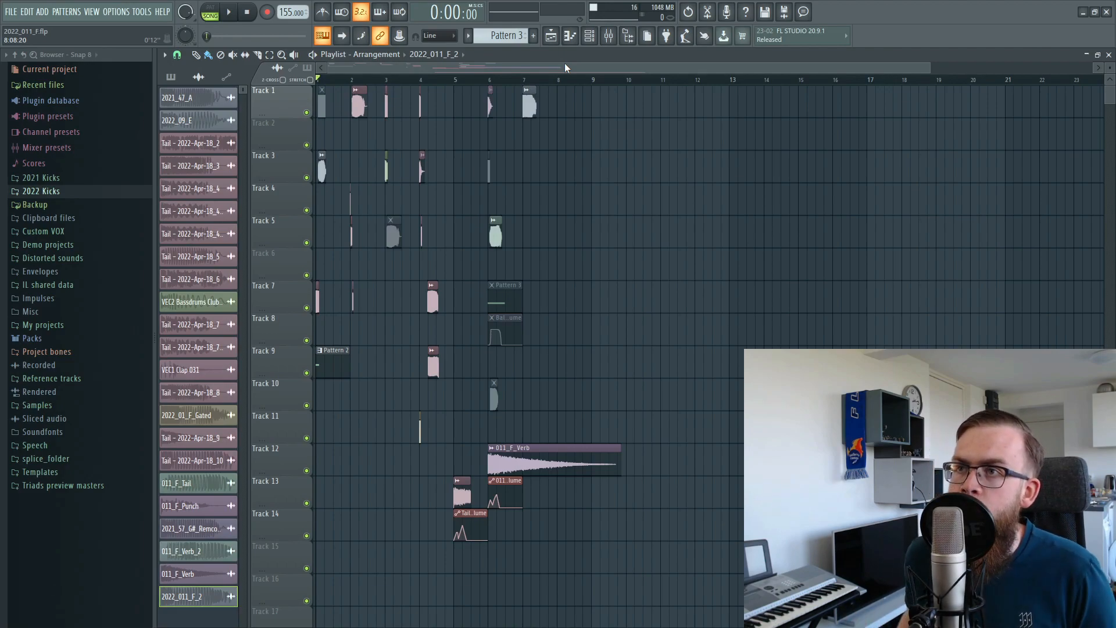
Select the first half of bar 6 in the kick project's playlist and audition the 011_F kick layers
scroll(496, 82, "up", 4)
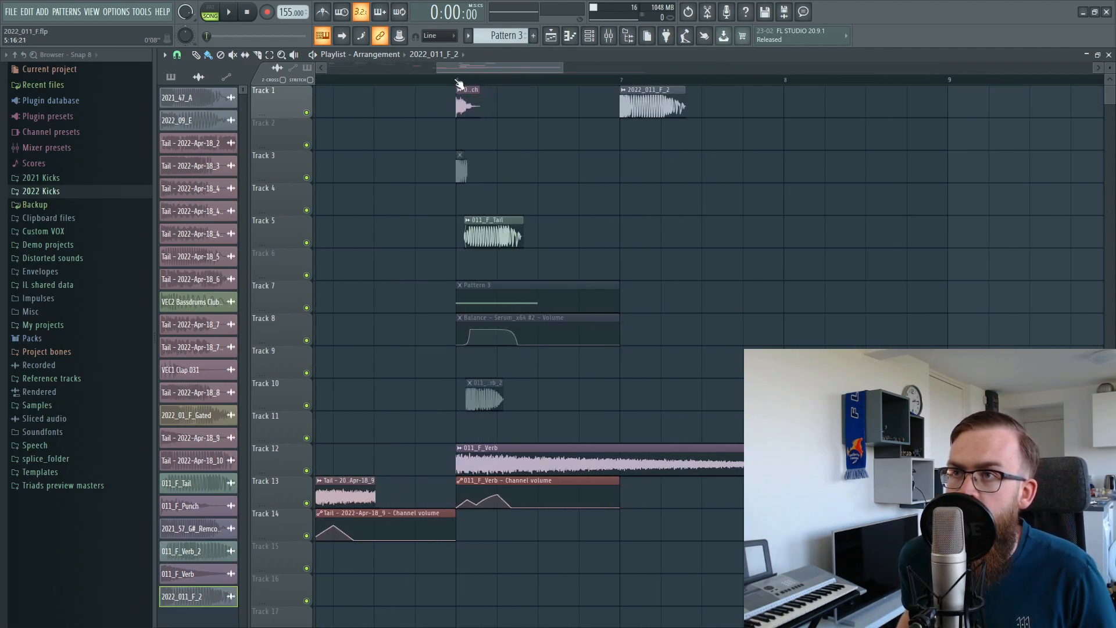
left_click_drag(457, 81, 536, 82)
scroll(506, 85, "up", 3)
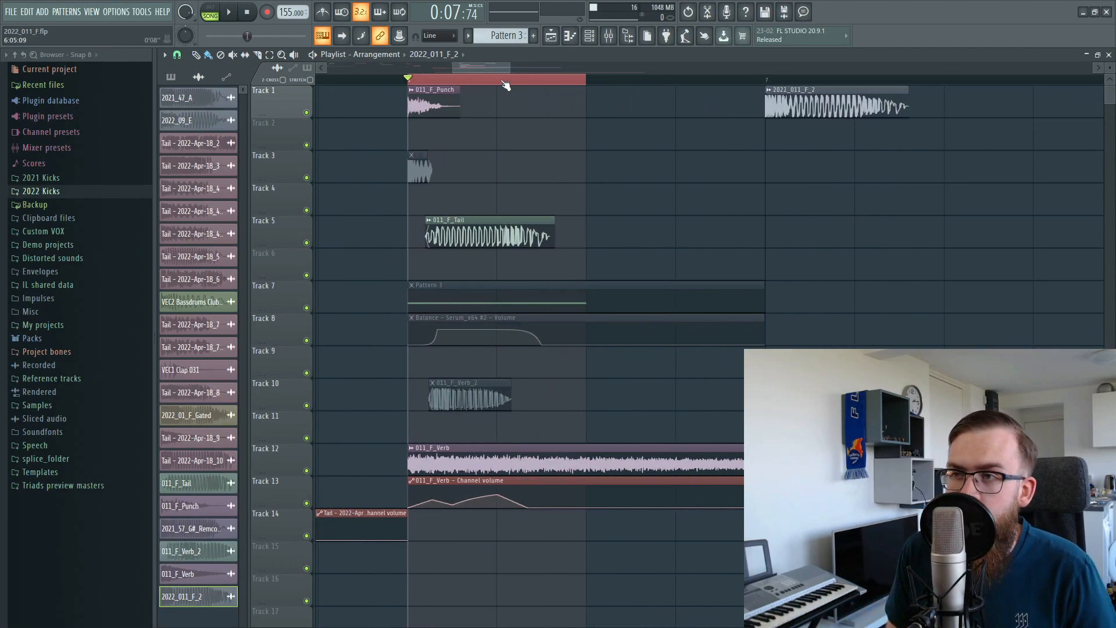
key("space")
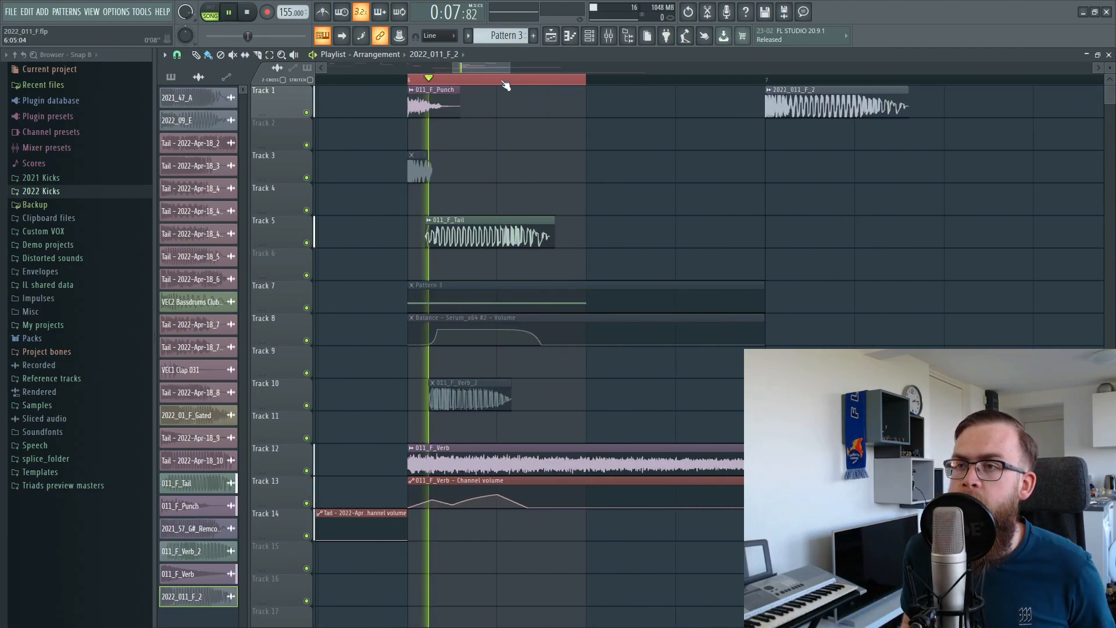
key("space")
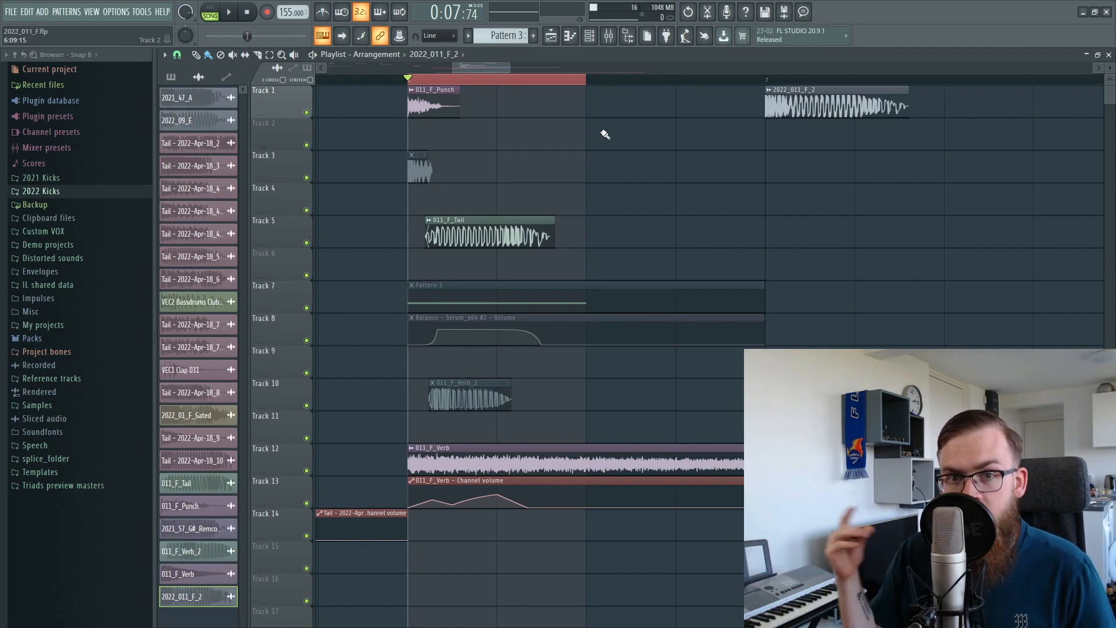
Unmute the 2021_57_G# clip on Track 3 and inspect its audio clip settings and mixer track
left_click(411, 163)
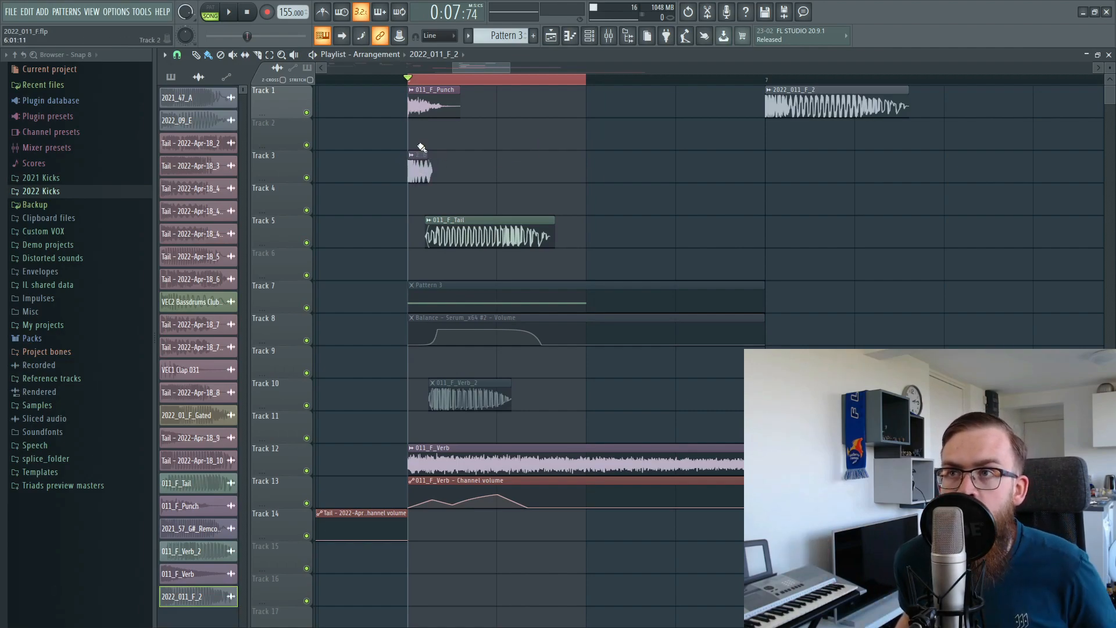
scroll(427, 87, "up", 3)
double_click(511, 172)
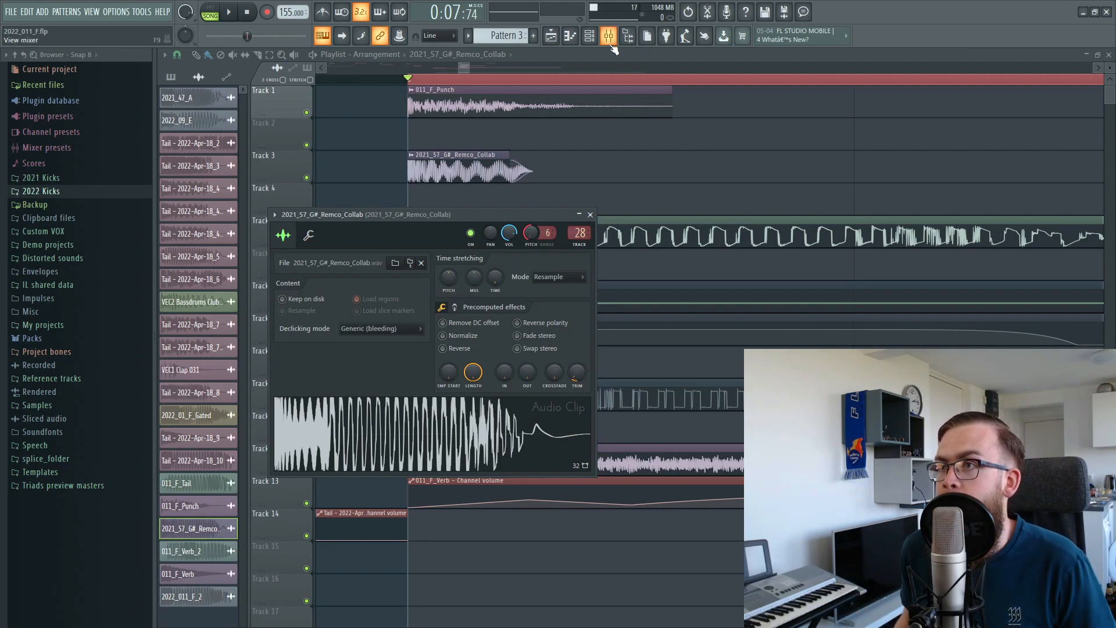
scroll(708, 147, "down", 3)
key("Escape")
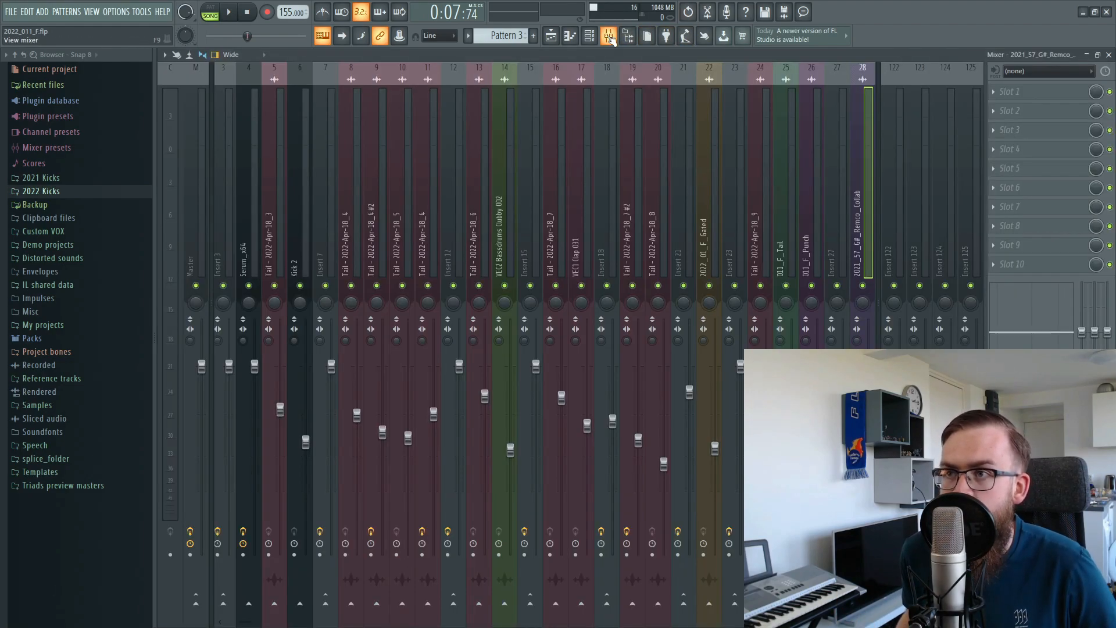
left_click(608, 36)
left_click(559, 43)
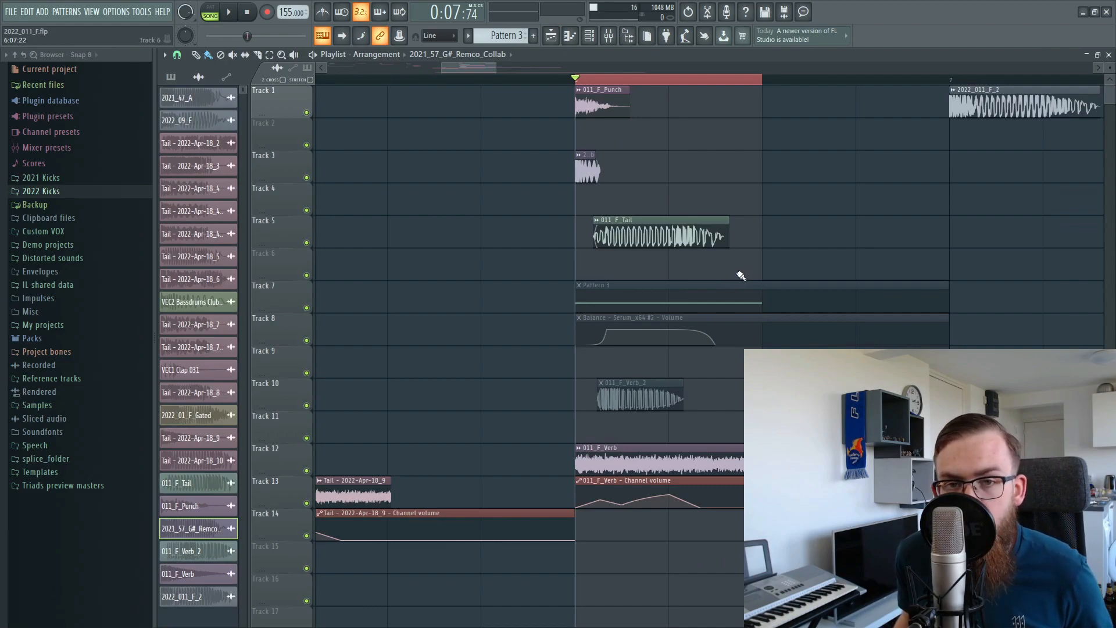
Audition the 2021_57_G# clip by soloing Track 3 during playback, and restore the other tracks
key("space")
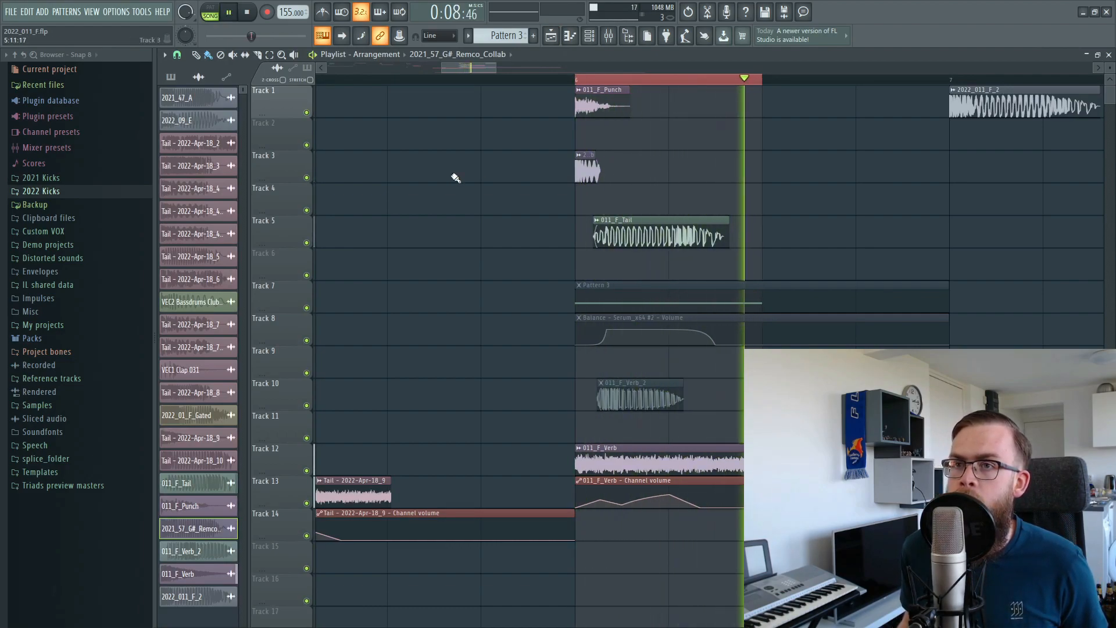
left_click(306, 178)
key("space")
left_click(307, 177)
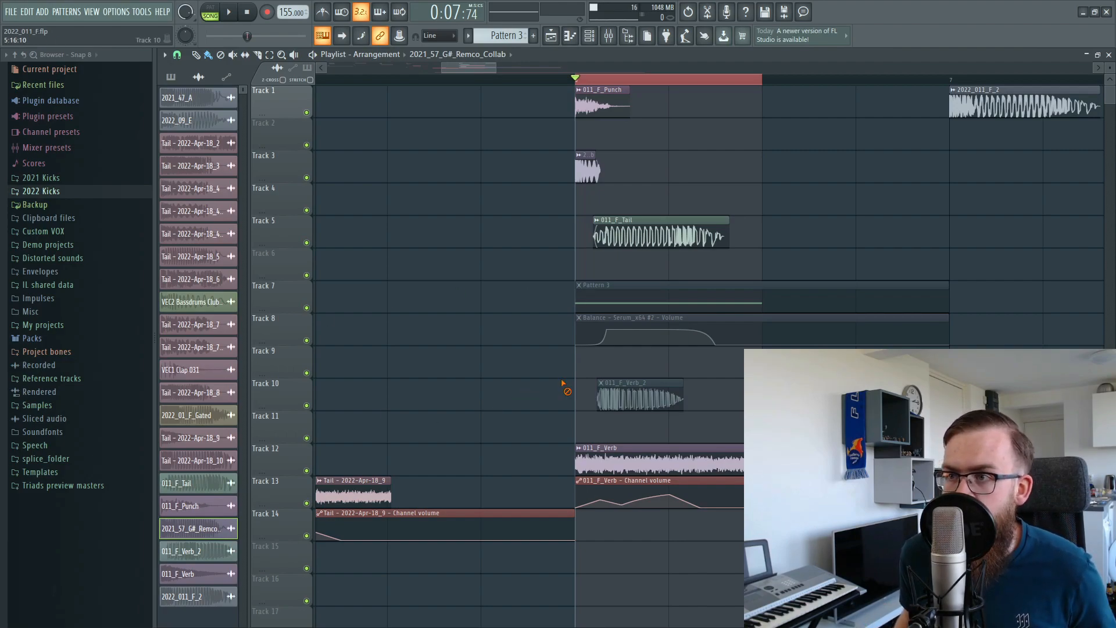
Unmute the 011_F_Verb_2 clip on Track 10 and audition it alone and against 011_F_Tail on Track 5
right_click(307, 405)
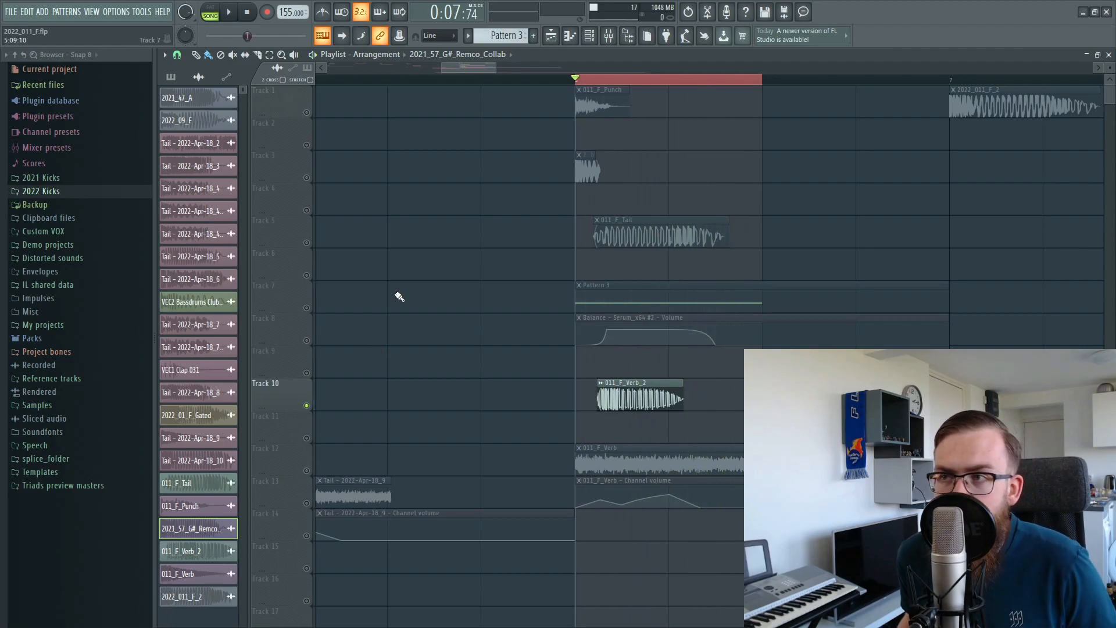
left_click(306, 243)
key("space")
left_click(307, 406)
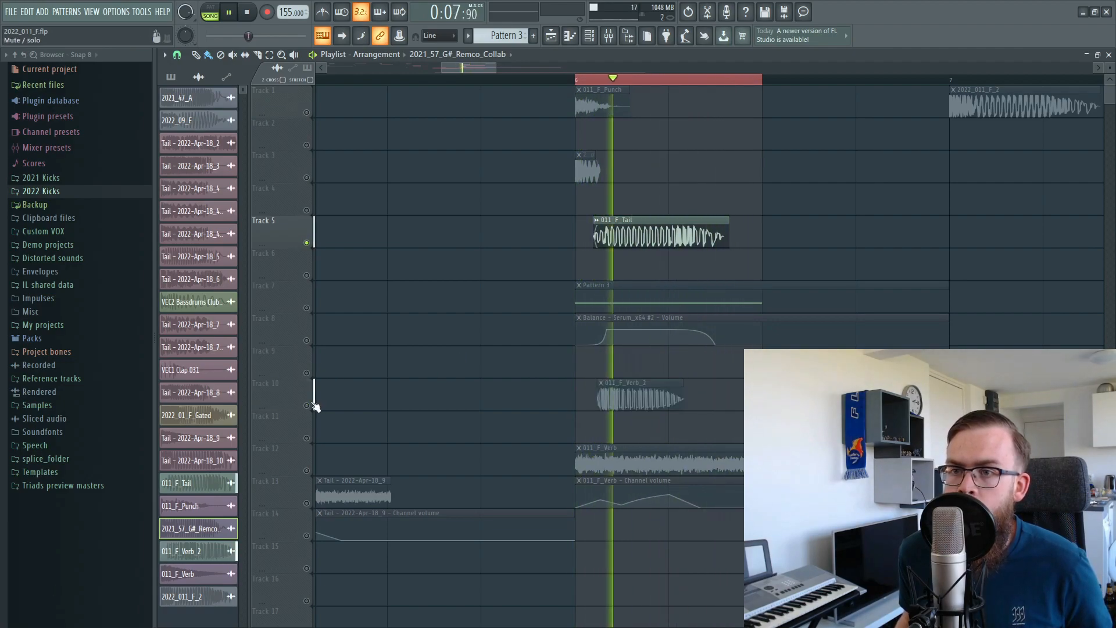
key("space")
left_click(307, 405)
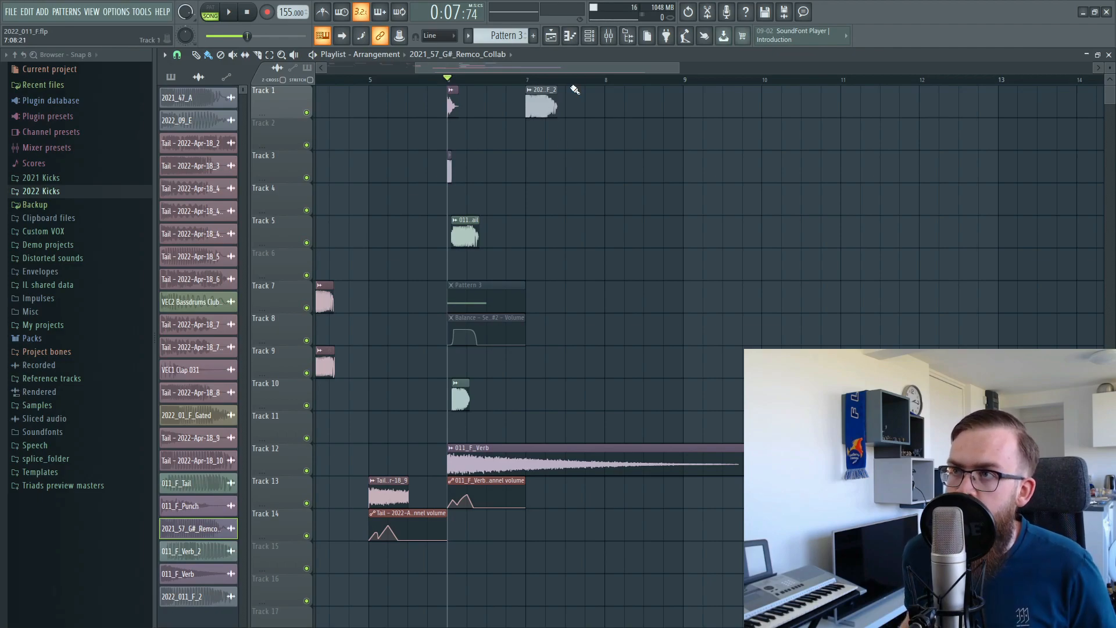
Select the playlist range from 5:13:00 to 6:13:00 and play it while watching the kick layers' mixer levels
left_click_drag(433, 85, 506, 82)
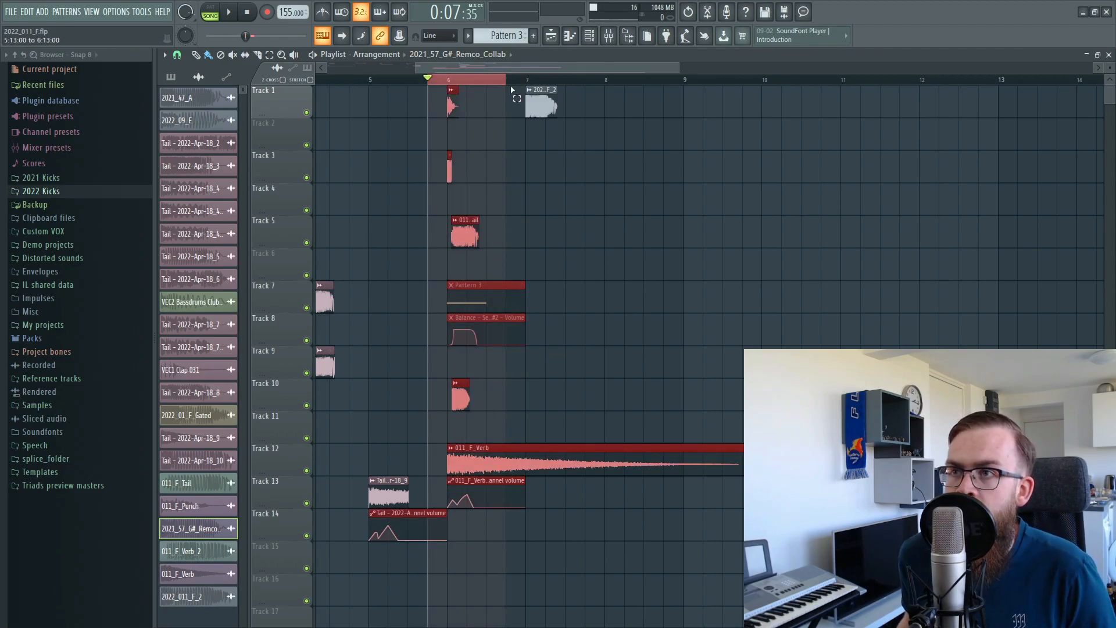
left_click(609, 36)
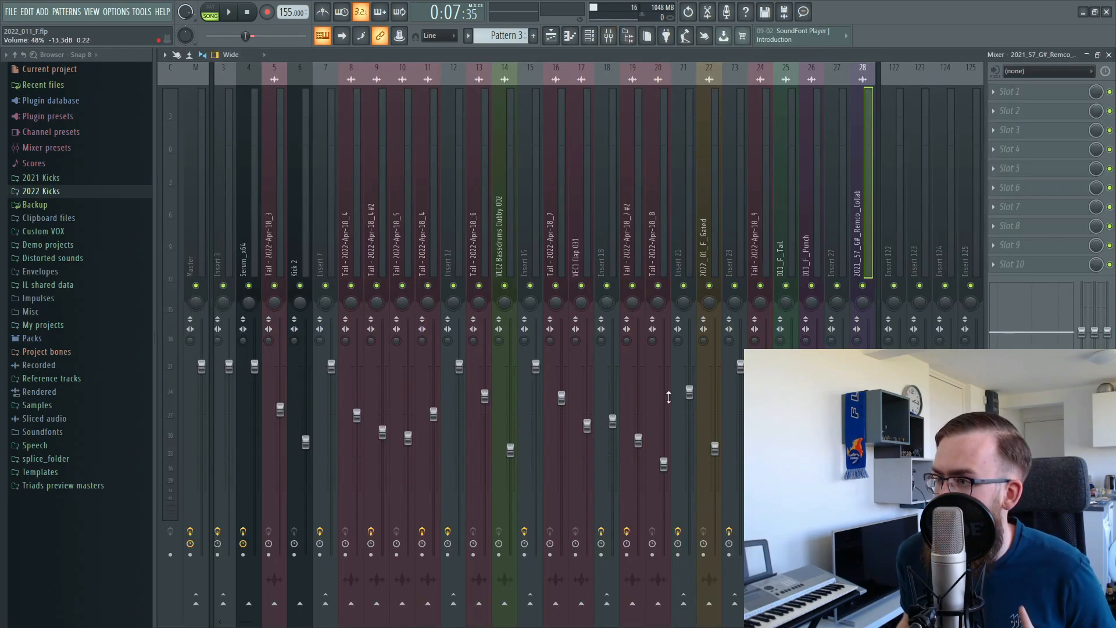
left_click_drag(248, 624, 386, 626)
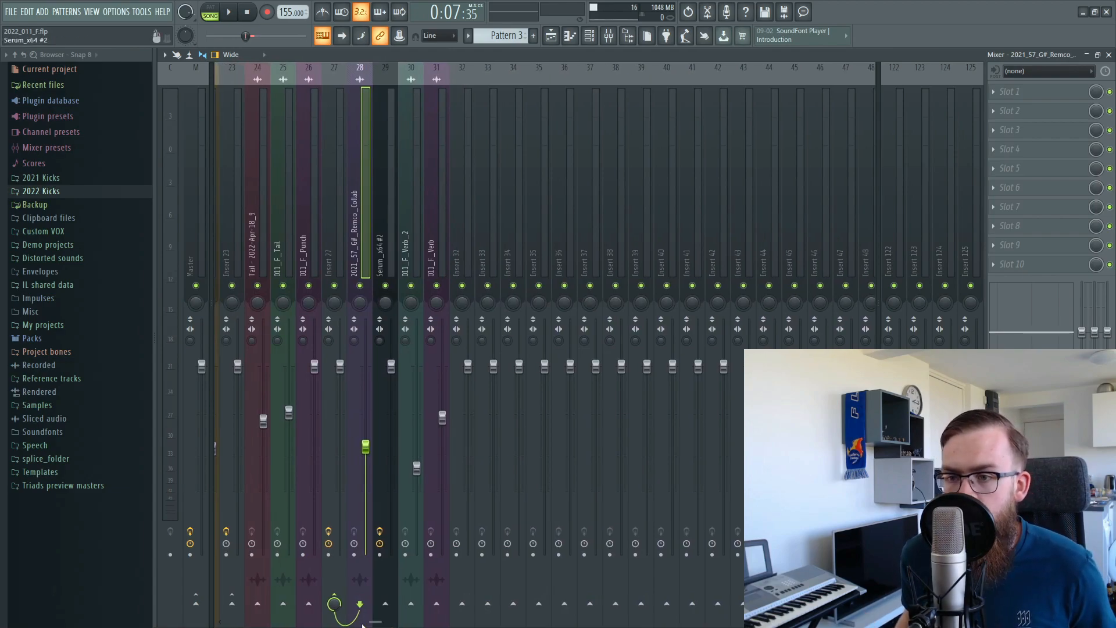
left_click_drag(361, 626, 347, 626)
key("space")
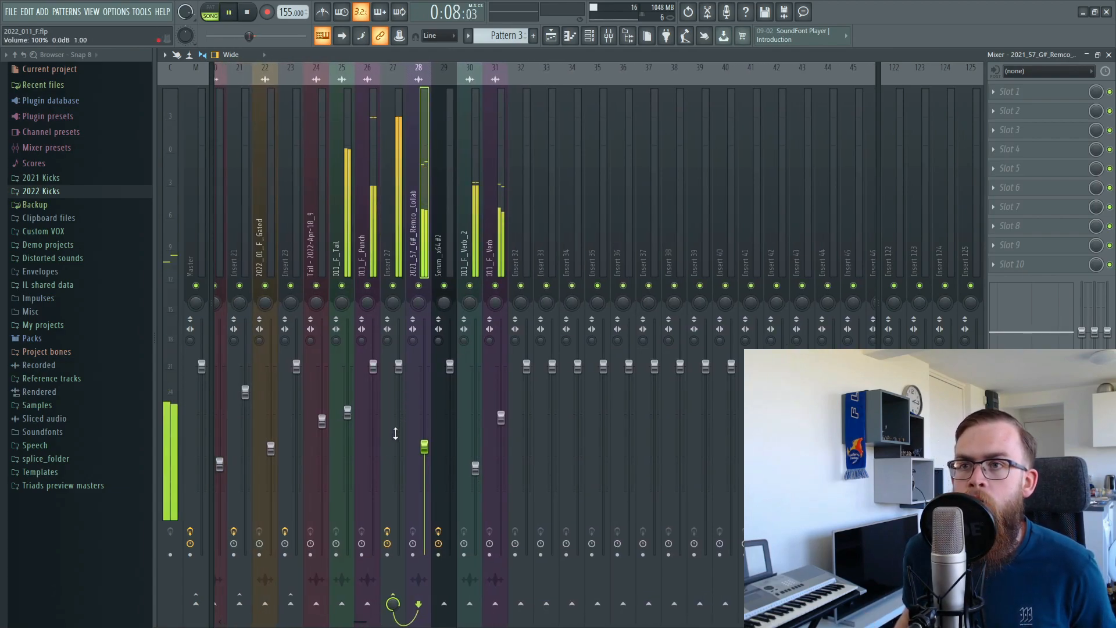
key("space")
Mute the 011_F_Tail, 2021_57_G# and 011_F_Verb_2 mixer tracks and select the 011_F_Punch track
scroll(397, 430, "left", 1)
left_click(452, 285)
left_click(498, 266)
left_click(459, 255)
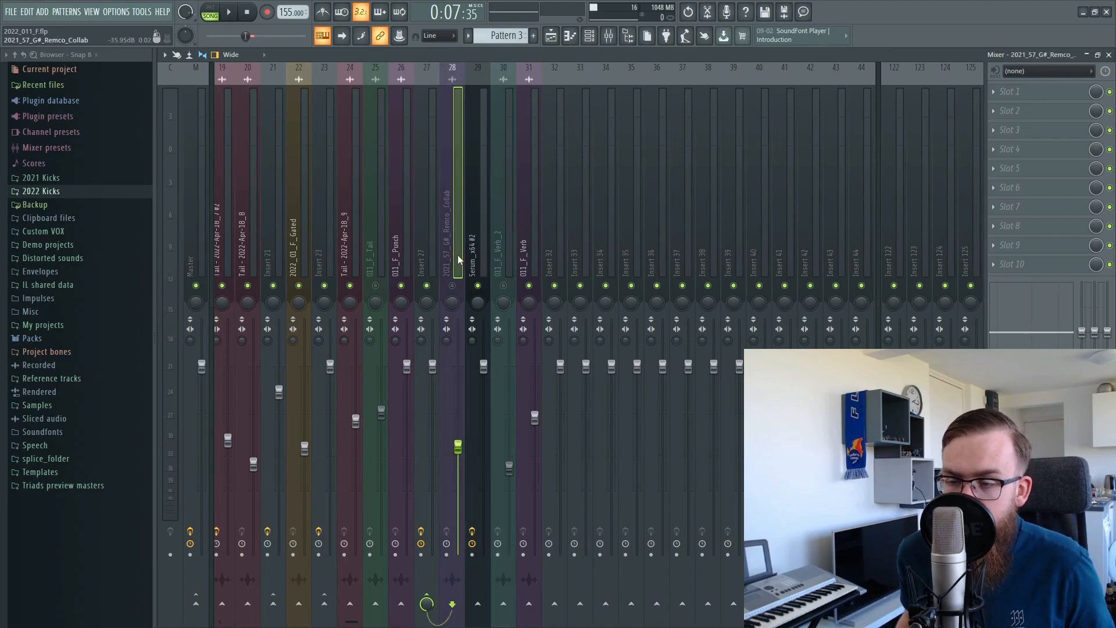
left_click(524, 249)
left_click(394, 235)
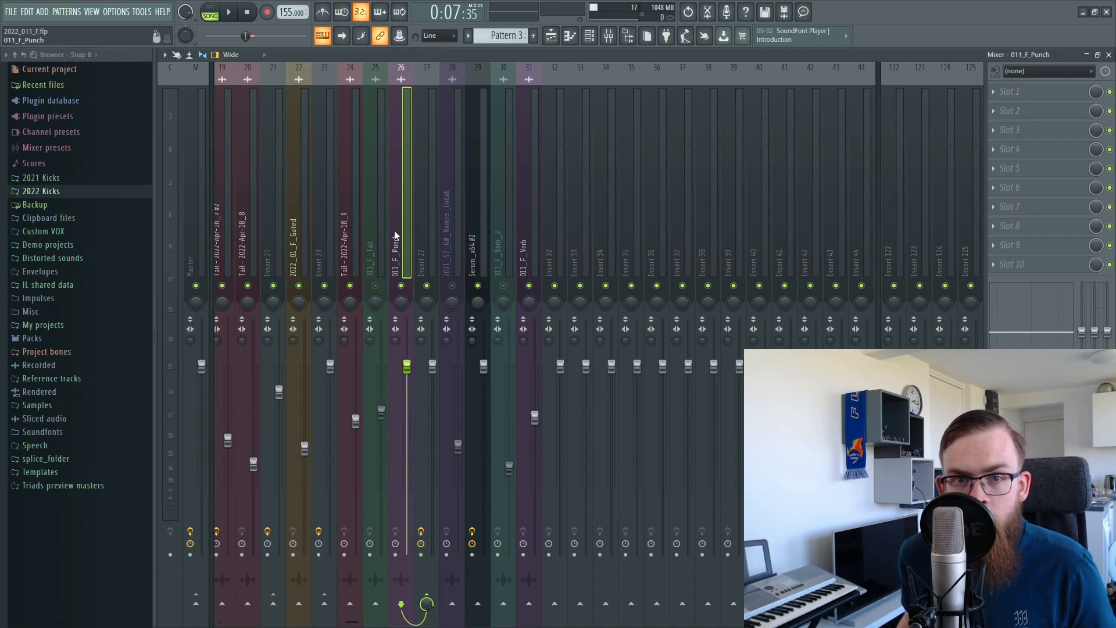
Unmute the 011_F_Tail, 2021_57_G# and 011_F_Verb_2 mixer tracks, and play the looped range with all kick layers
left_click(377, 236)
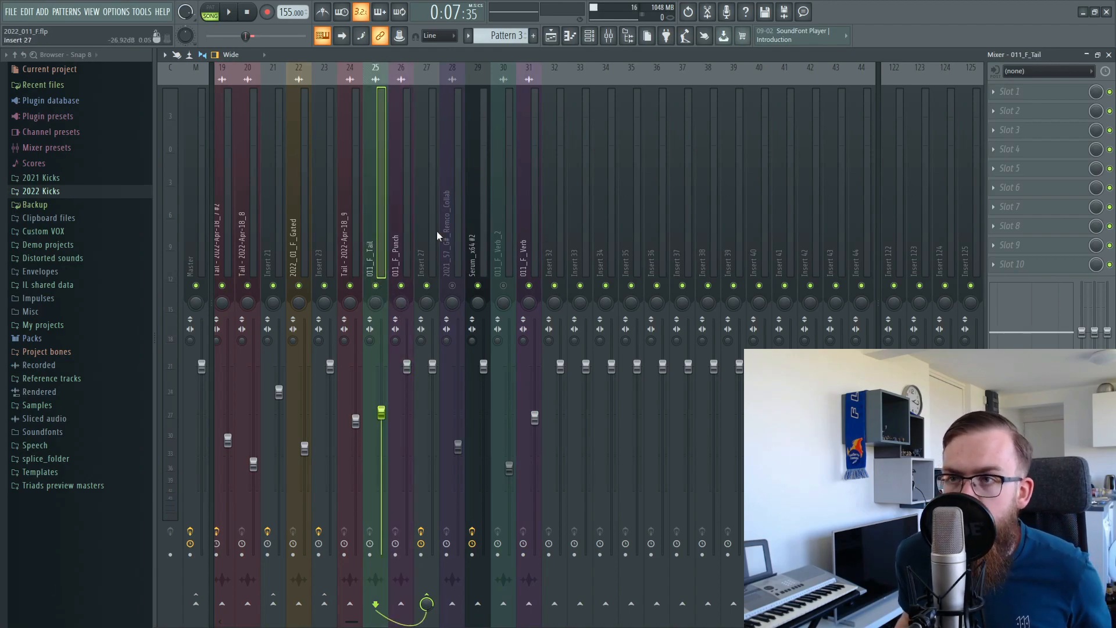
key("space")
key("space")
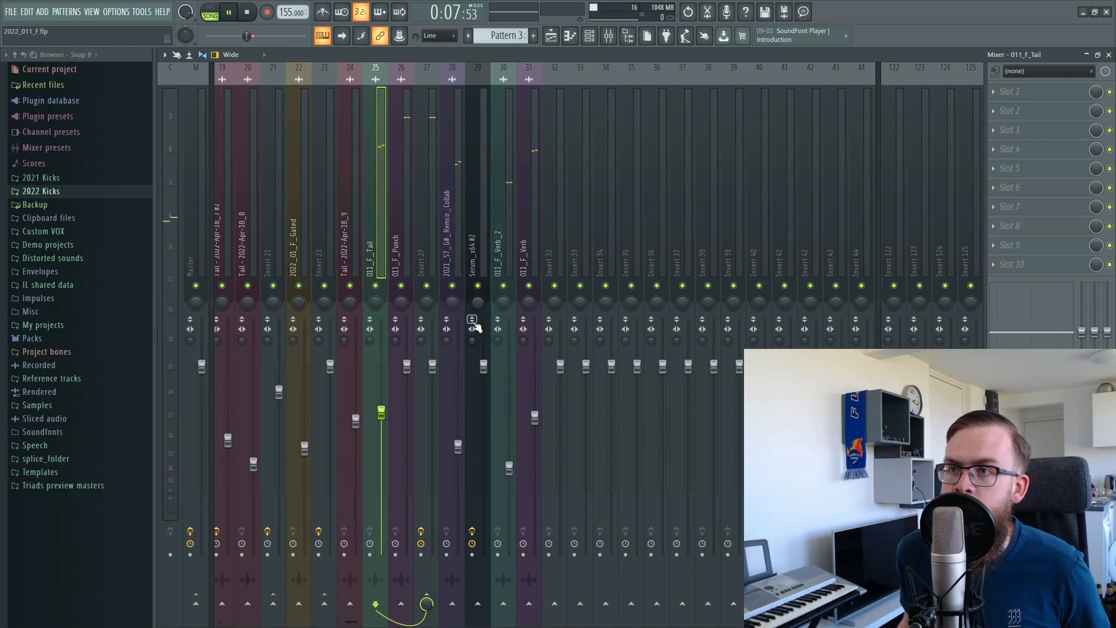
key("space")
key("space")
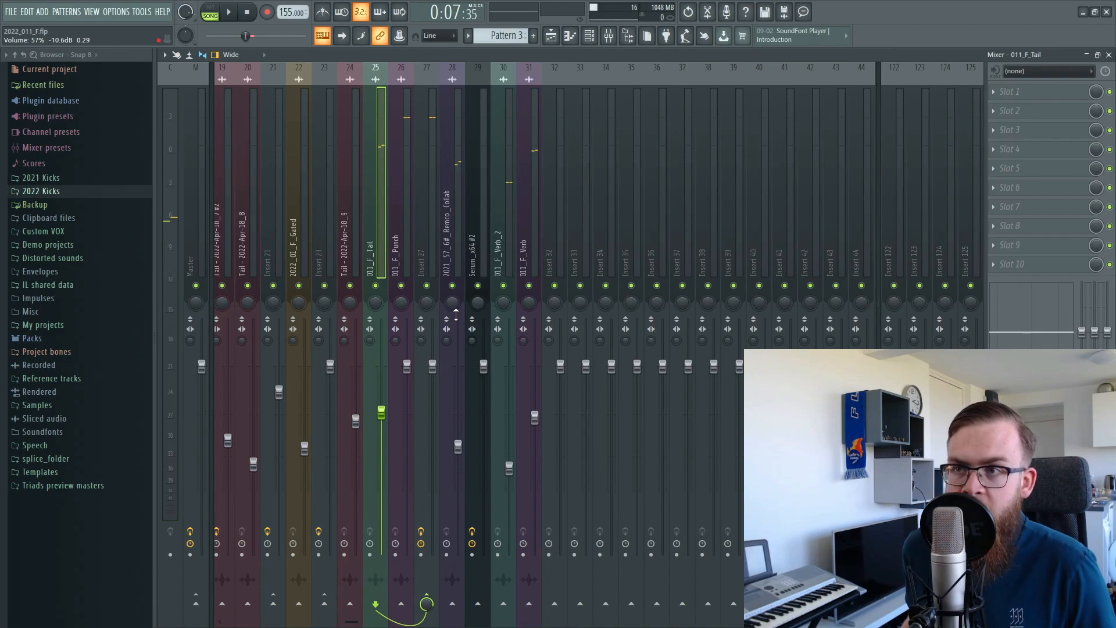
Mute the 011_F_Tail, 011_F_Verb_2 and 011_F_Verb mixer tracks, keeping only the 011_F_Punch and 2021_57_G# kick layers active
left_click(452, 285)
left_click(503, 285)
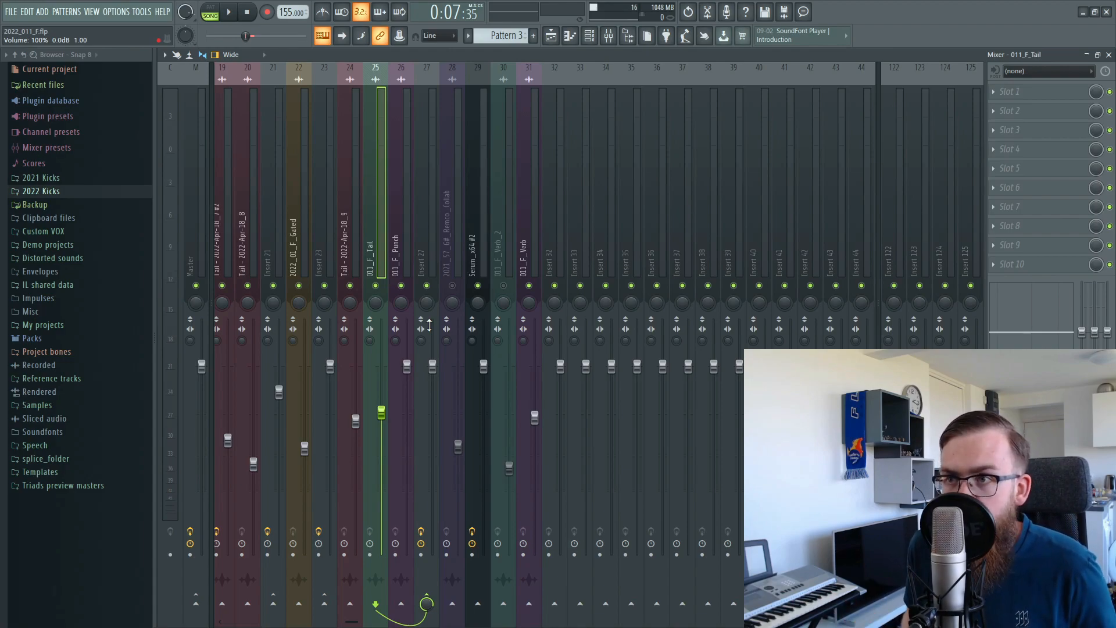
left_click(375, 285)
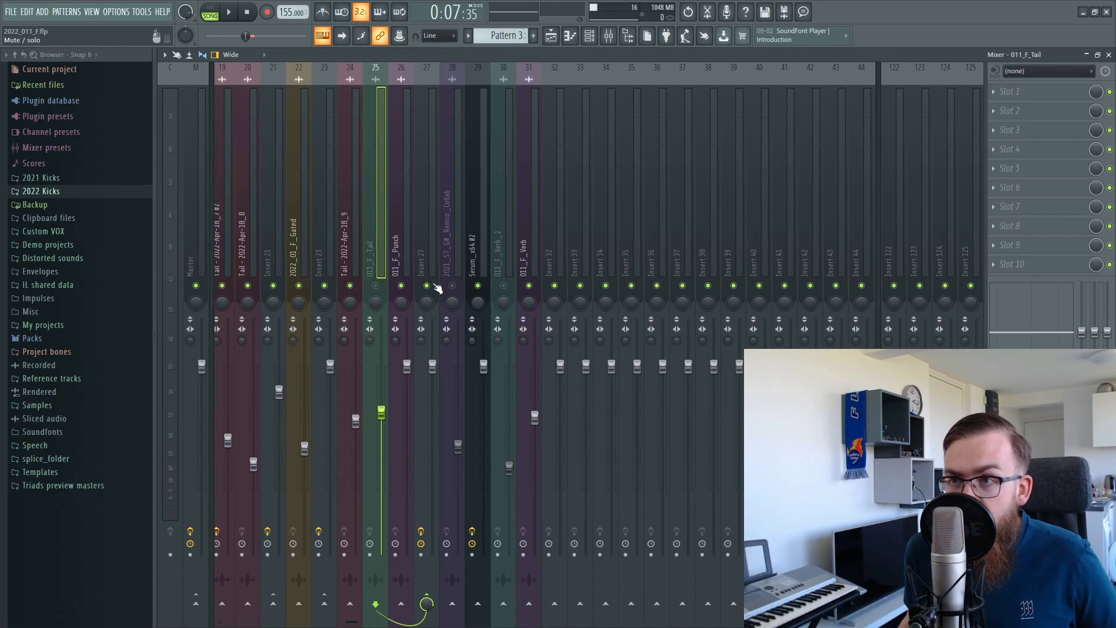
left_click(452, 285)
left_click(529, 285)
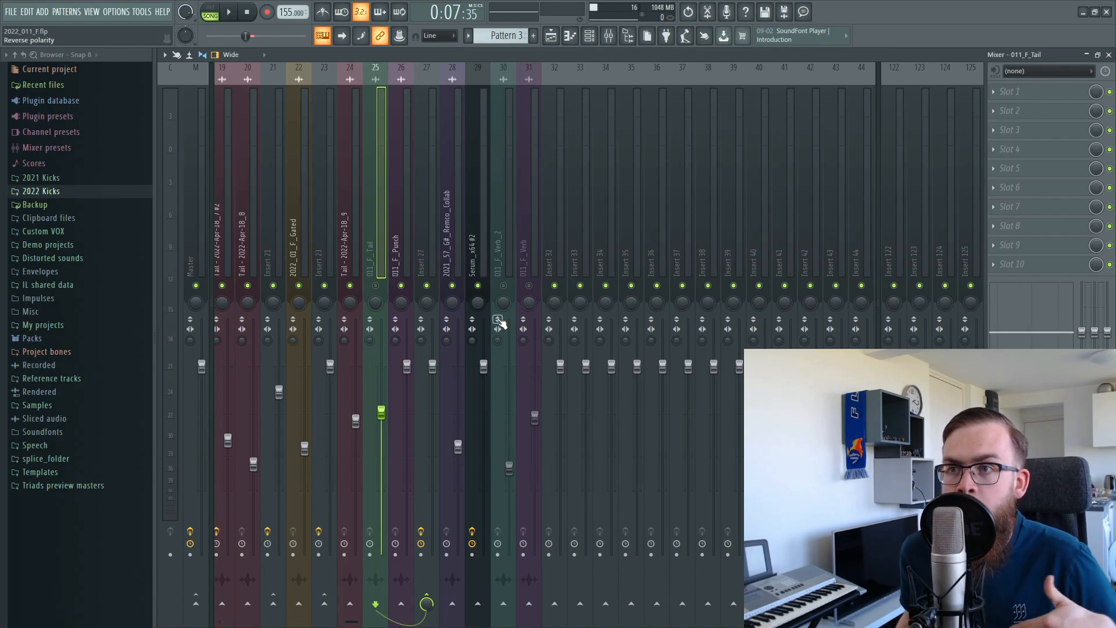
Select the 2021_57_G# mixer track, copy its fader value, and lower its volume to 40% (-16.0 dB)
left_click(446, 258)
right_click(467, 446)
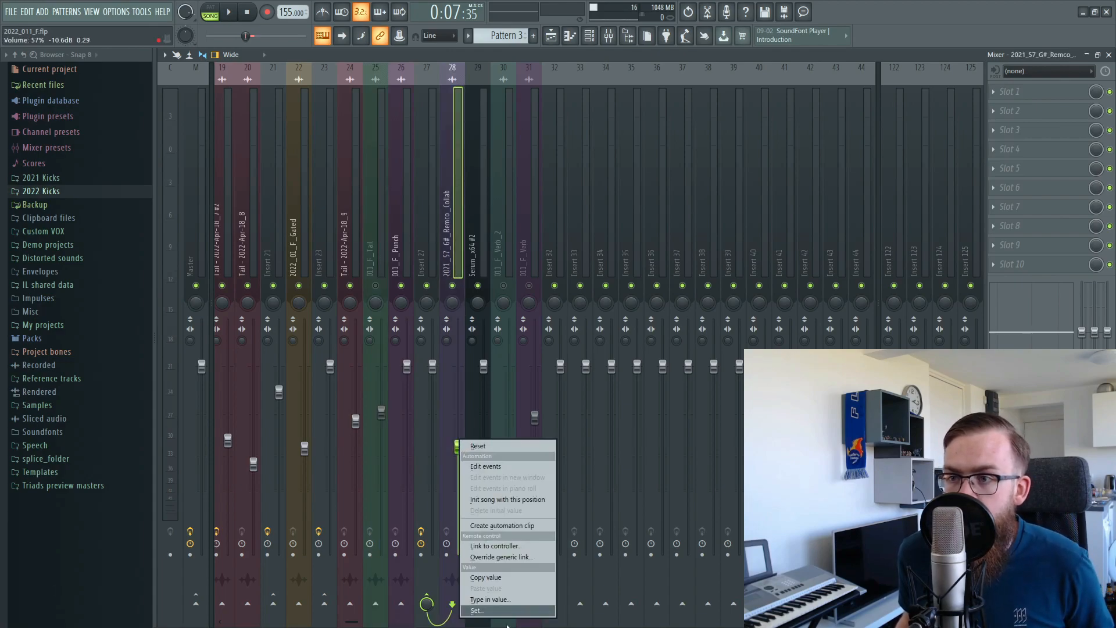
left_click(500, 578)
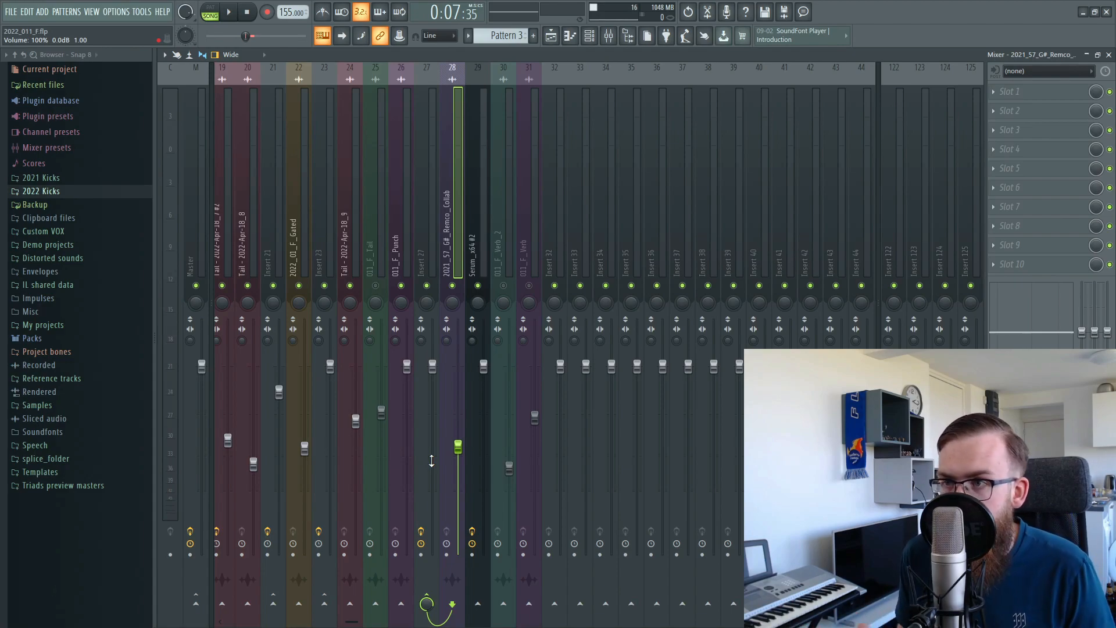
right_click(458, 447)
left_click(479, 577)
left_click_drag(458, 452, 458, 456)
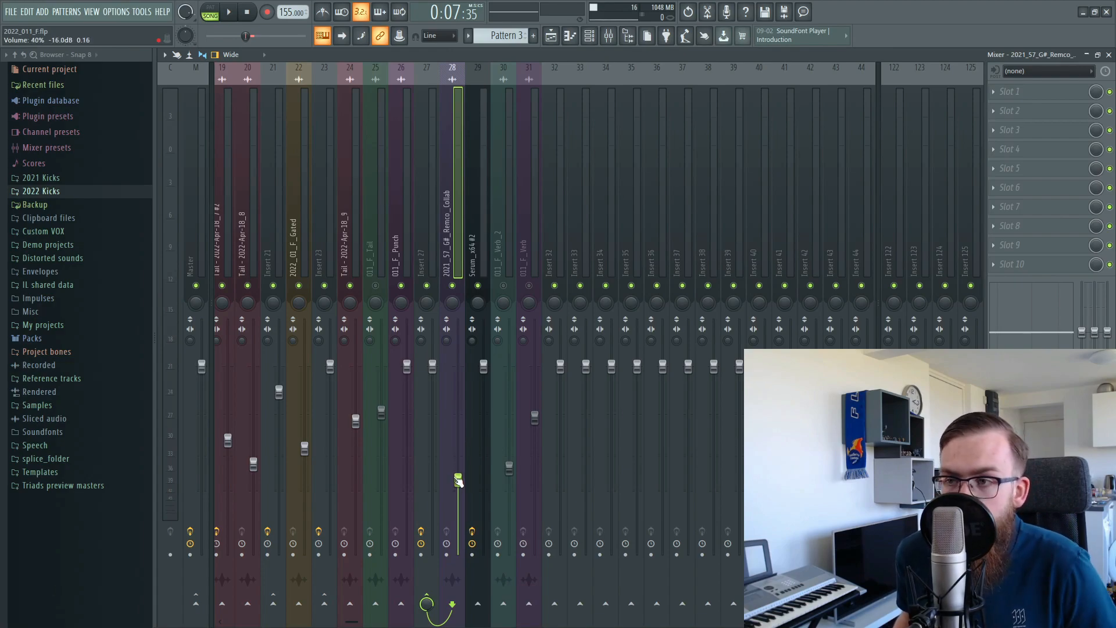
Audition the 2021_57_G# layer against the punch while raising its fader, and paste the copied volume value back
key("space")
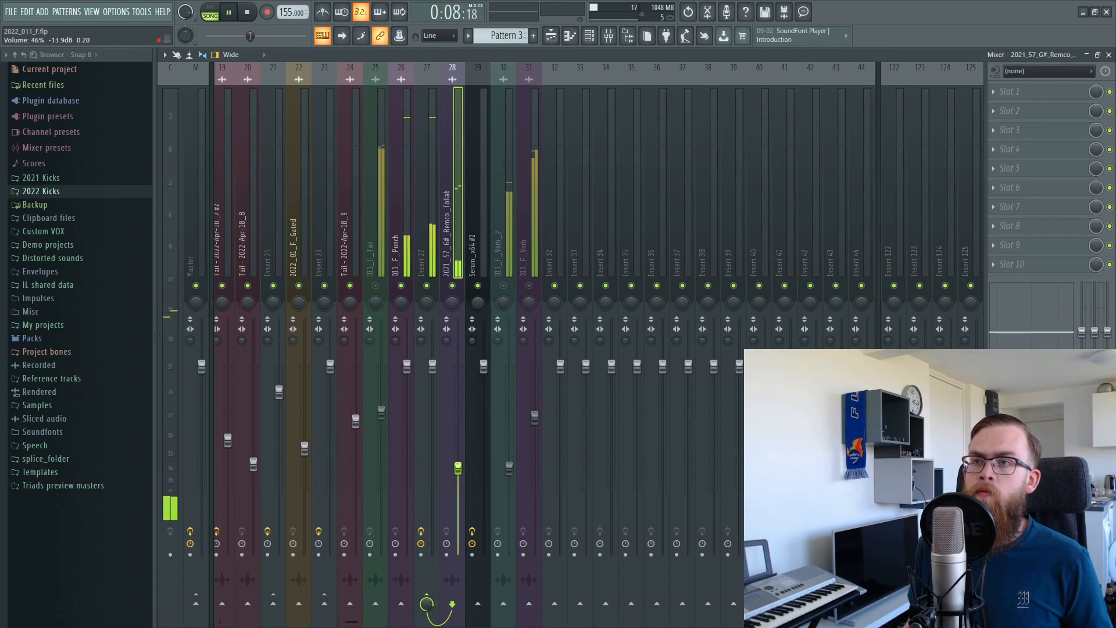
left_click_drag(458, 479, 460, 455)
key("space")
right_click(460, 453)
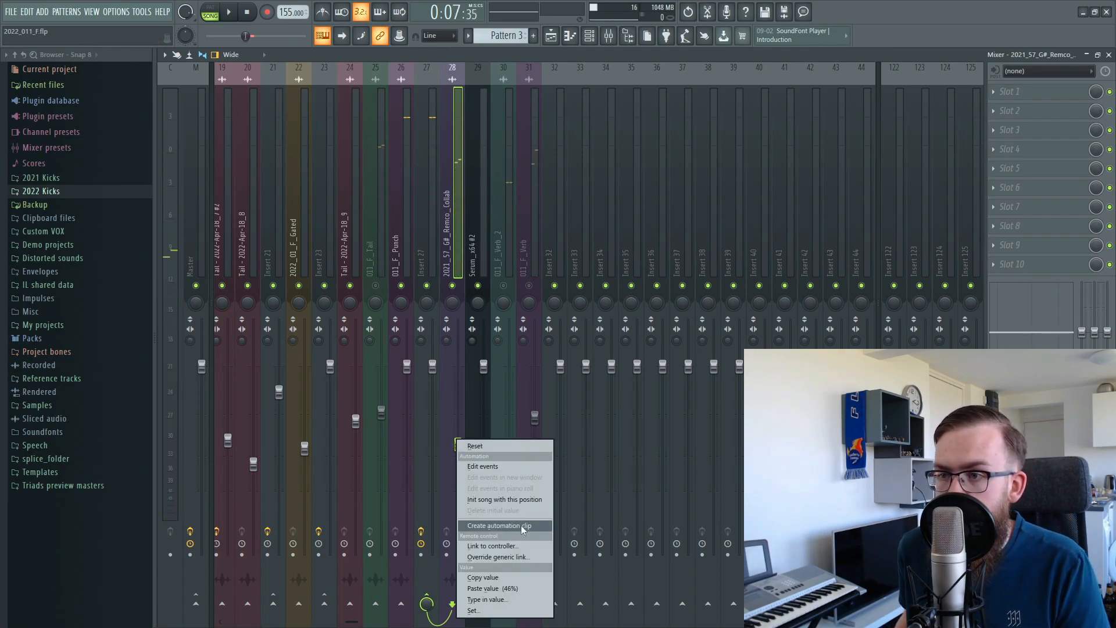
left_click(515, 586)
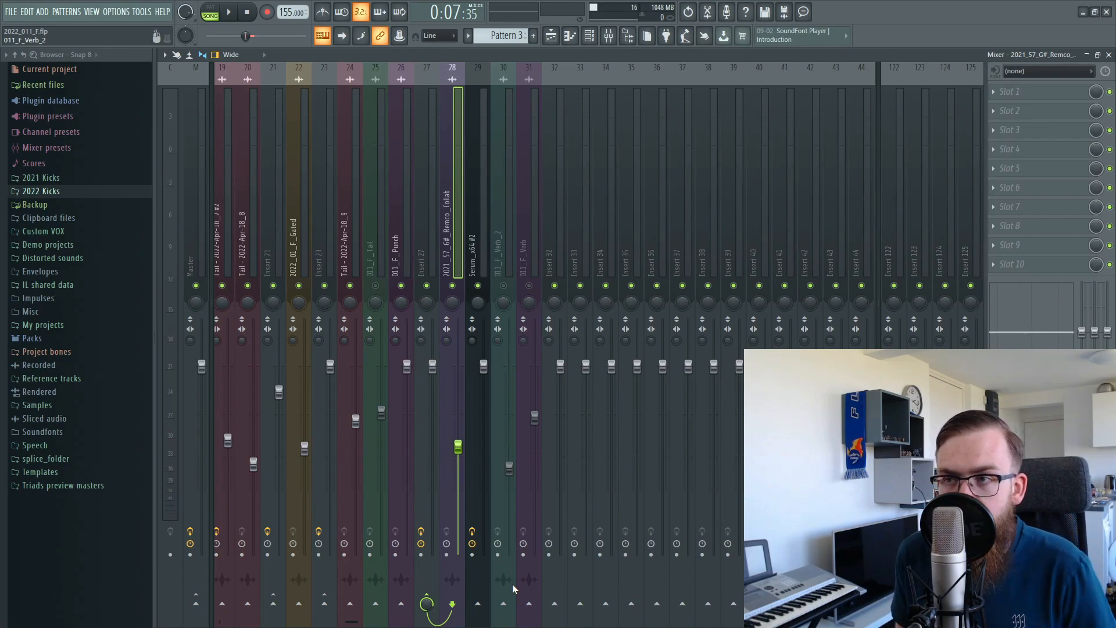
Mute the 2021_57_G# and 011_F_Punch tracks, unmute 011_F_Tail and 011_F_Verb_2, and select the 011_F_Verb_2 track
left_click(453, 285)
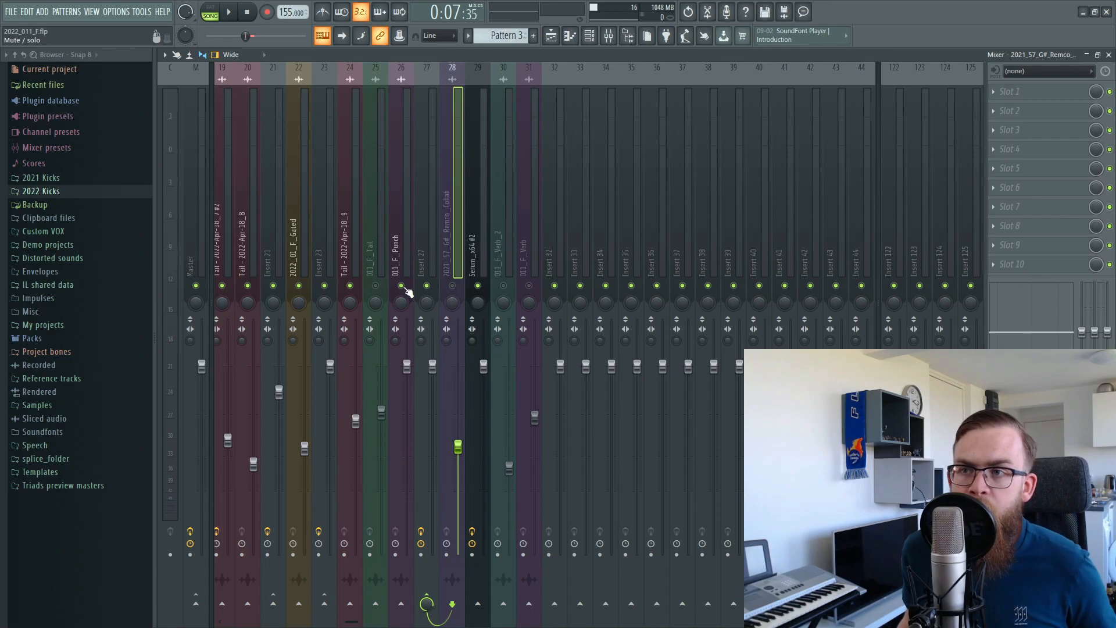
left_click(401, 286)
left_click(375, 286)
left_click(504, 285)
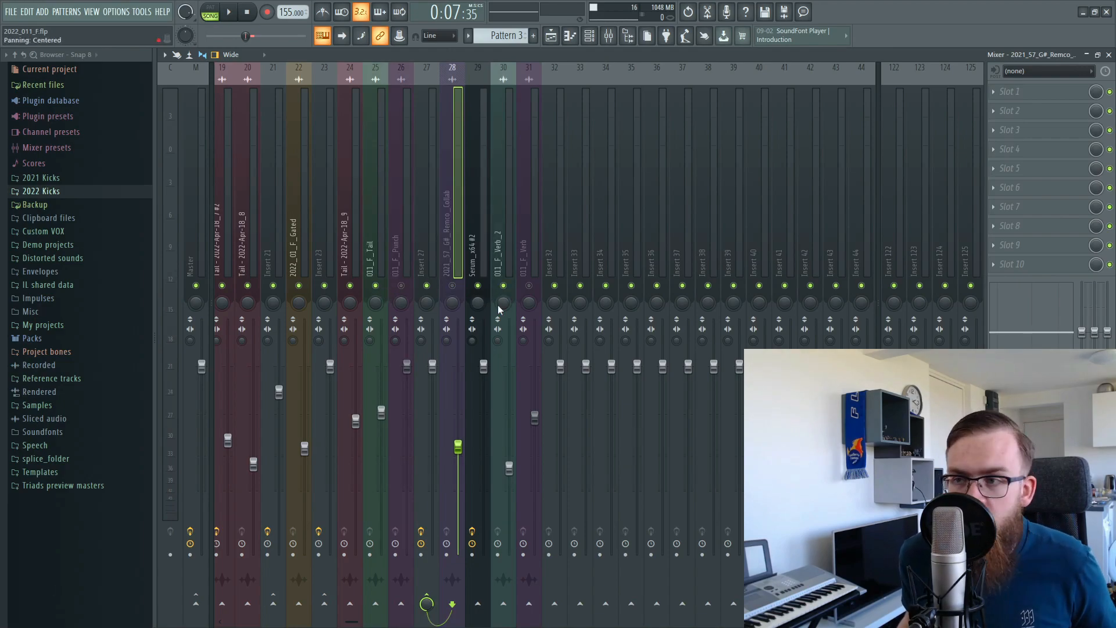
left_click(504, 174)
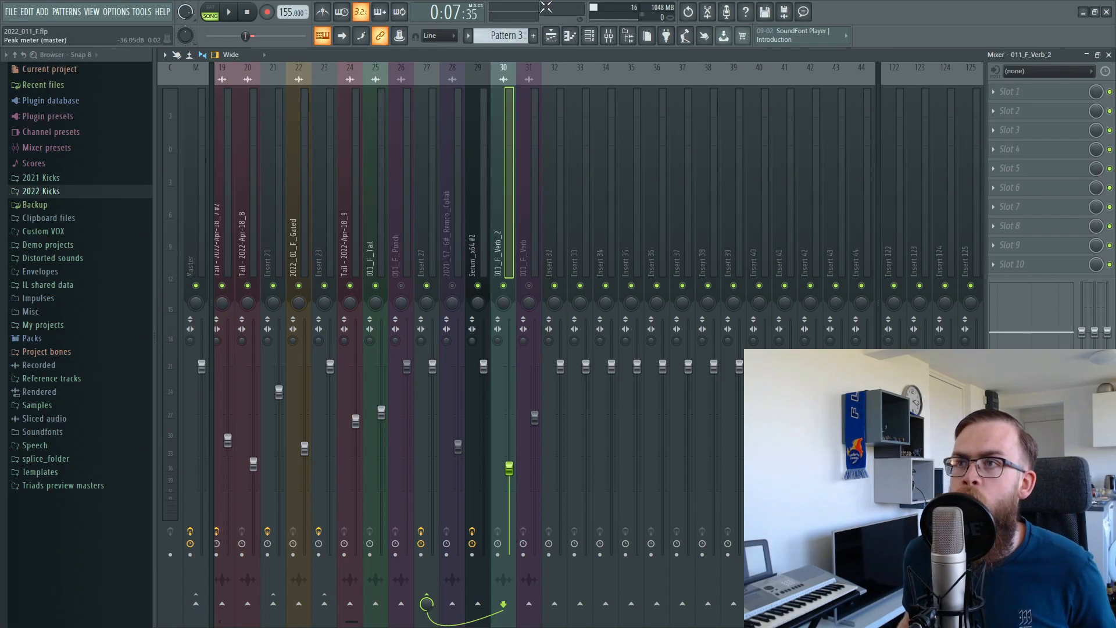
Check in the playlist where the 011_F_Verb_2 clip sits relative to 011_F_Tail, and return to the mixer
key("F5")
scroll(467, 91, "up", 5)
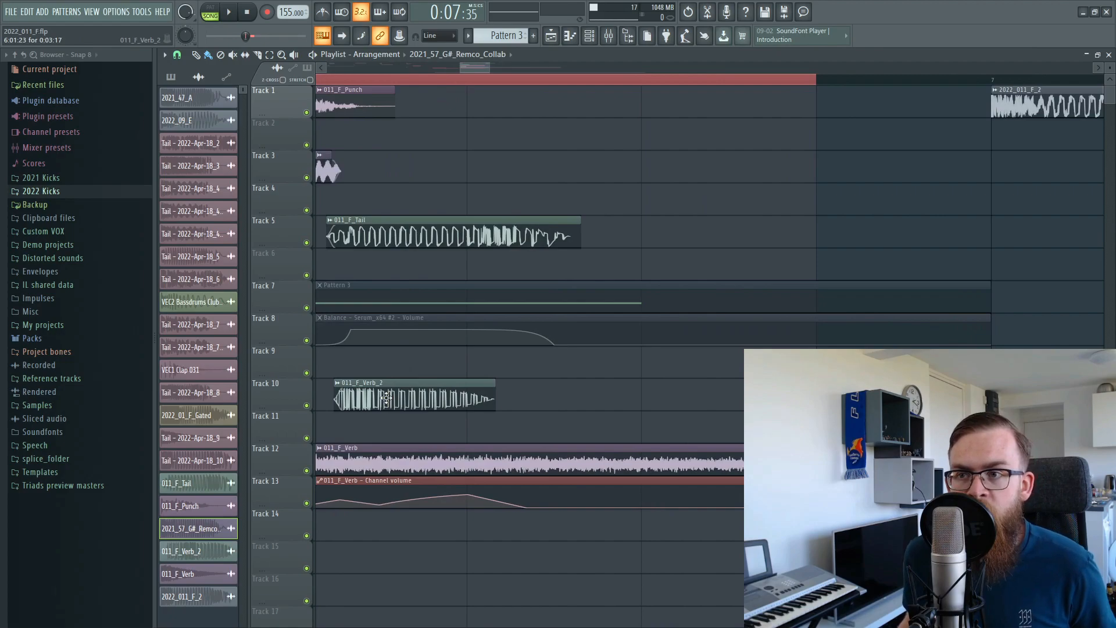
left_click(609, 35)
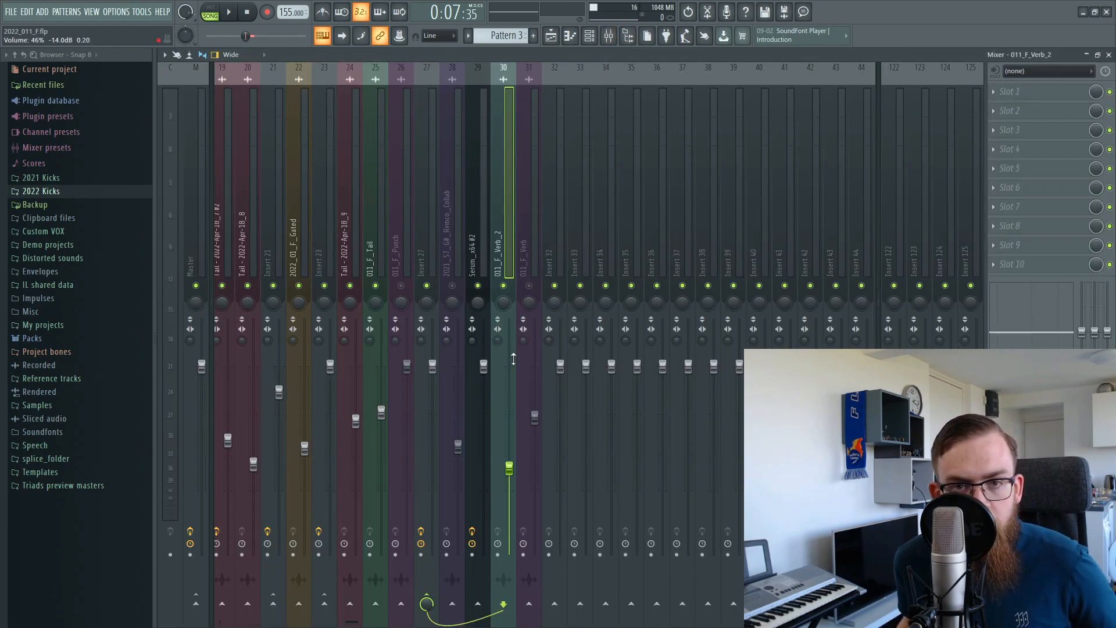
Copy the 011_F_Verb_2 fader value, and raise its volume to 50% (-12.8 dB) while playing it with the tail
right_click(509, 471)
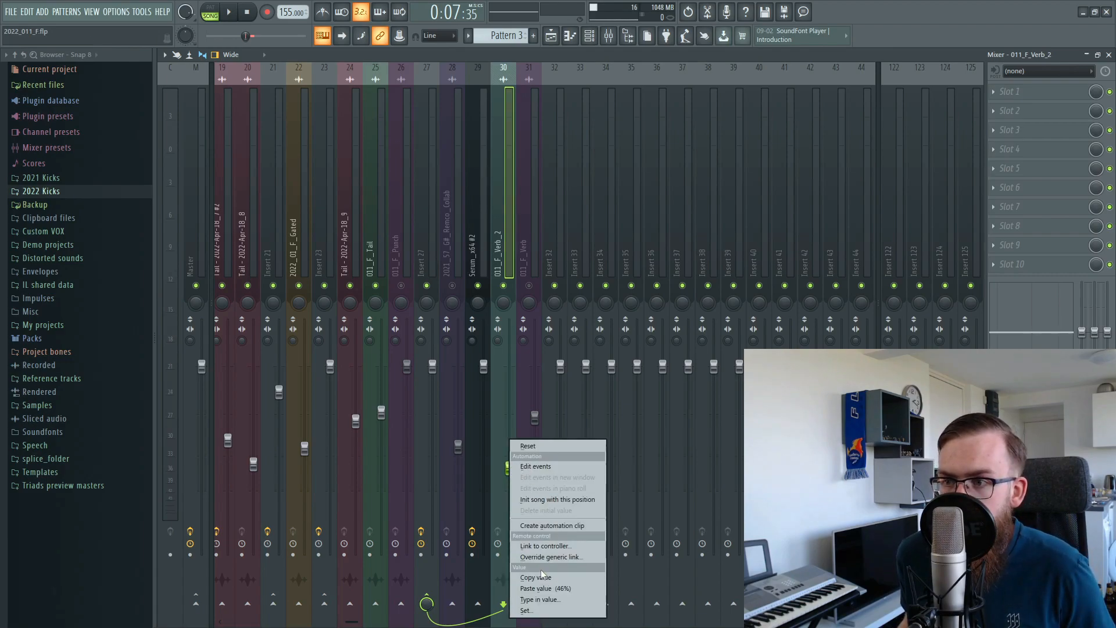
left_click(540, 571)
key("space")
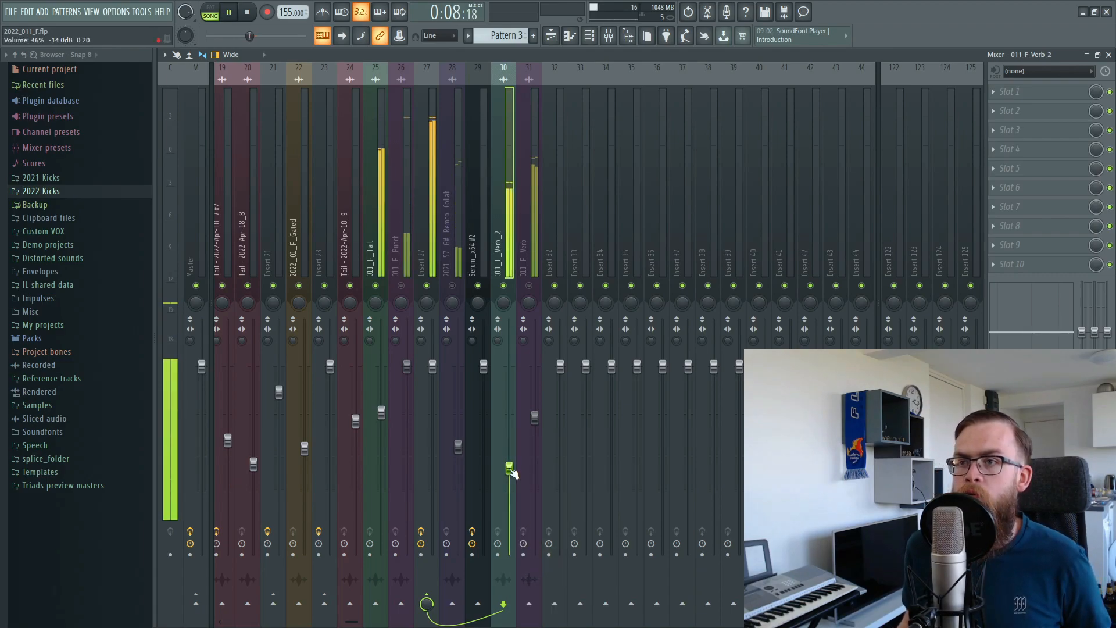
left_click_drag(509, 468, 480, 471)
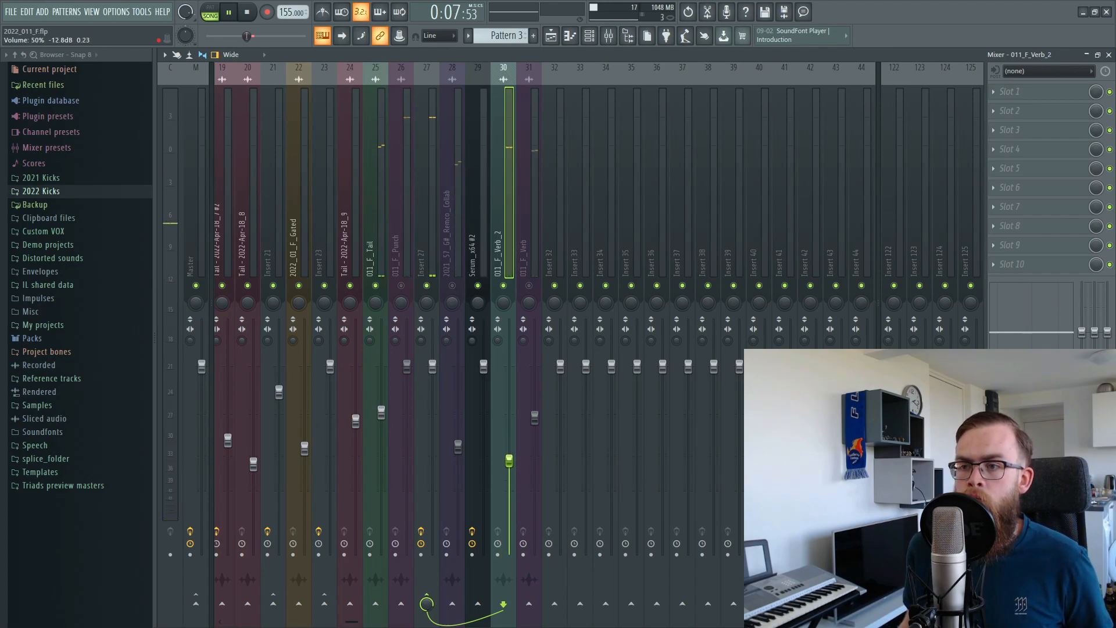
key("space")
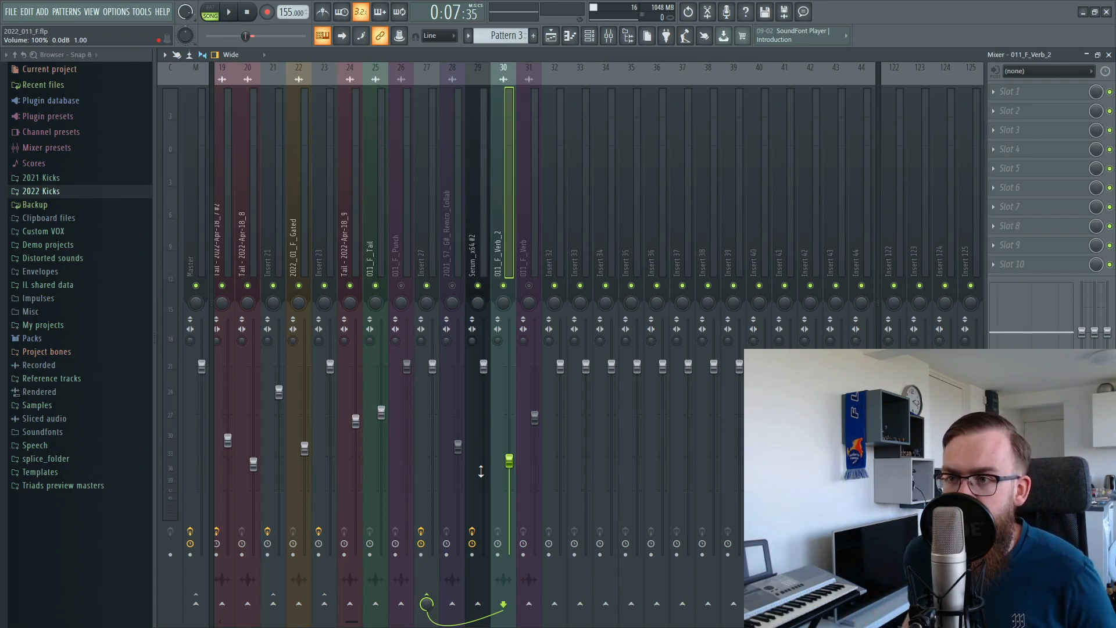
Raise the 011_F_Verb_2 volume in stages to 85% (-3.6 dB) while auditioning it against the tail
left_click_drag(509, 461, 510, 428)
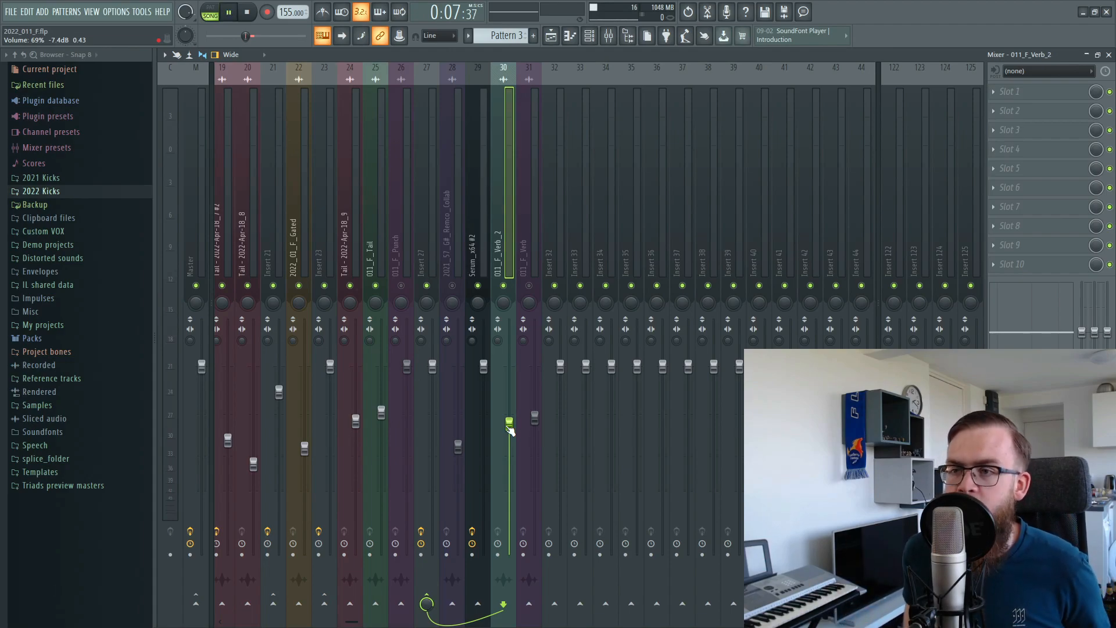
key("space")
left_click_drag(509, 425, 509, 401)
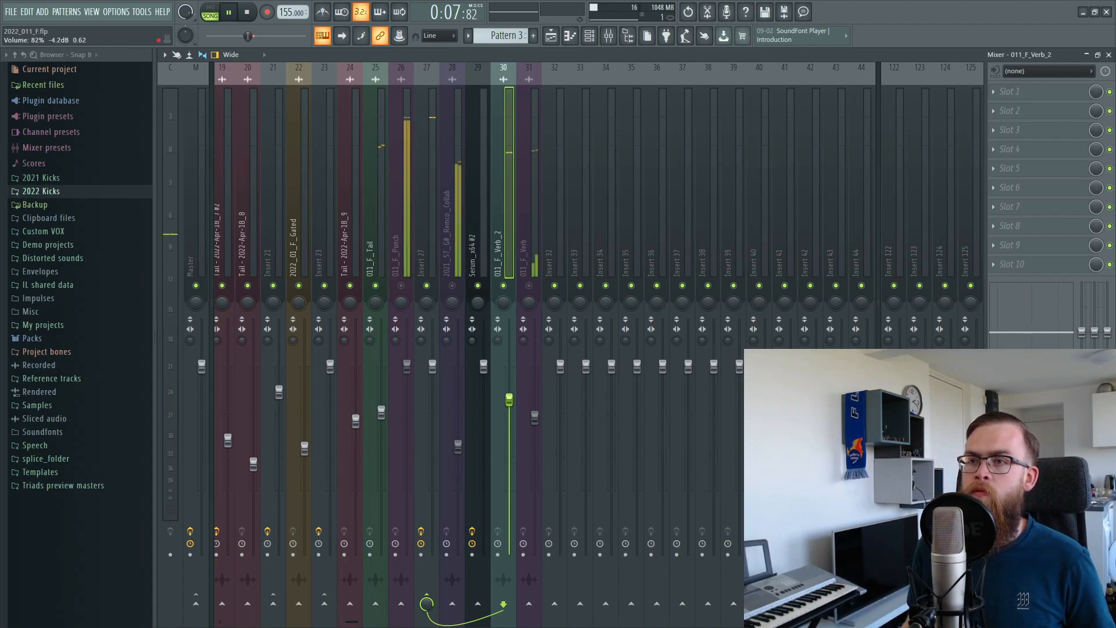
scroll(509, 402, "up", 4)
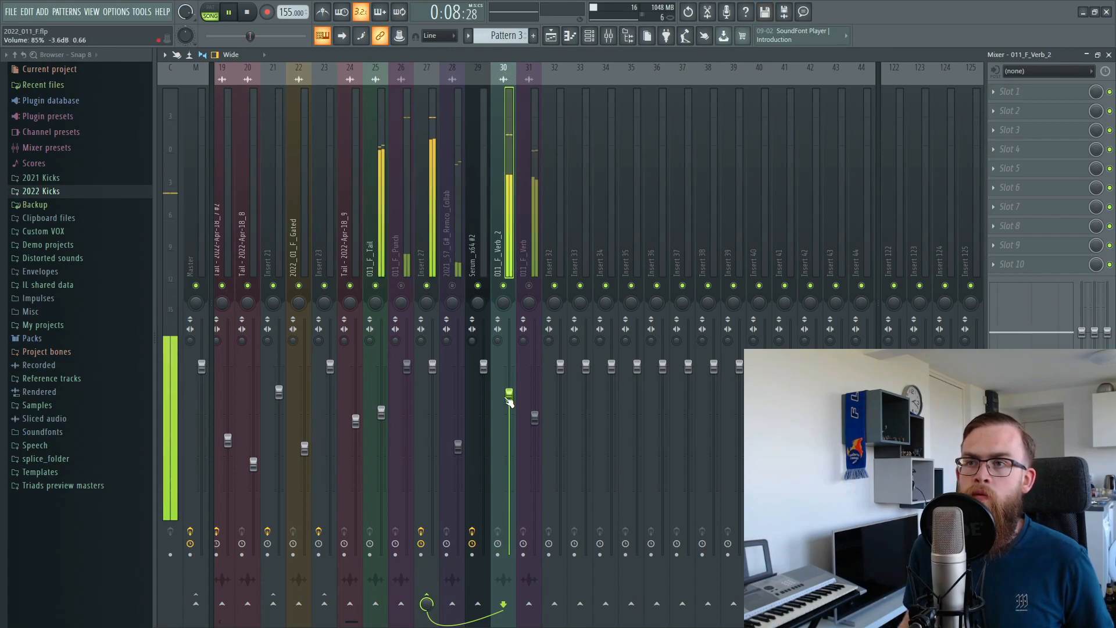
key("space")
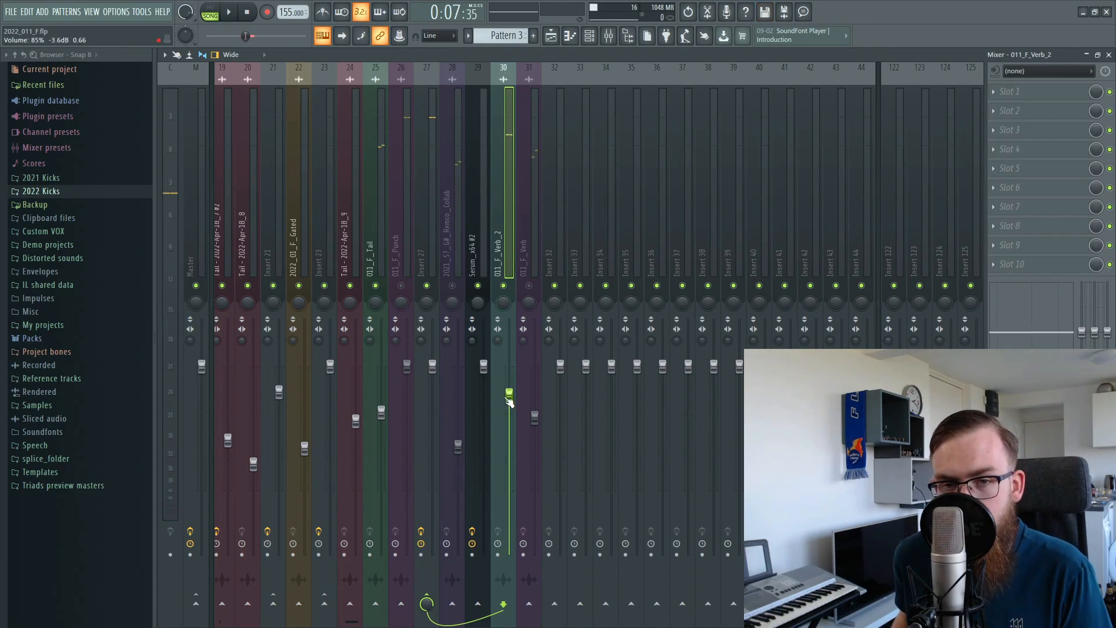
Lower the 011_F_Verb_2 volume to 55% (-11.2 dB), and paste the copied fader value back
left_click_drag(510, 401, 509, 453)
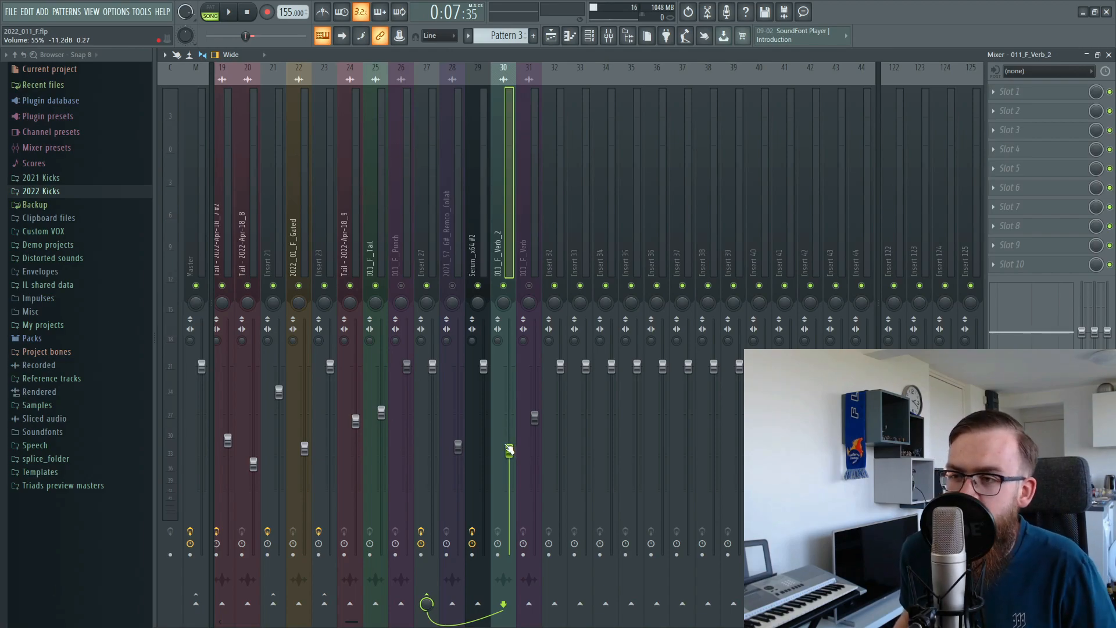
right_click(509, 449)
left_click(529, 602)
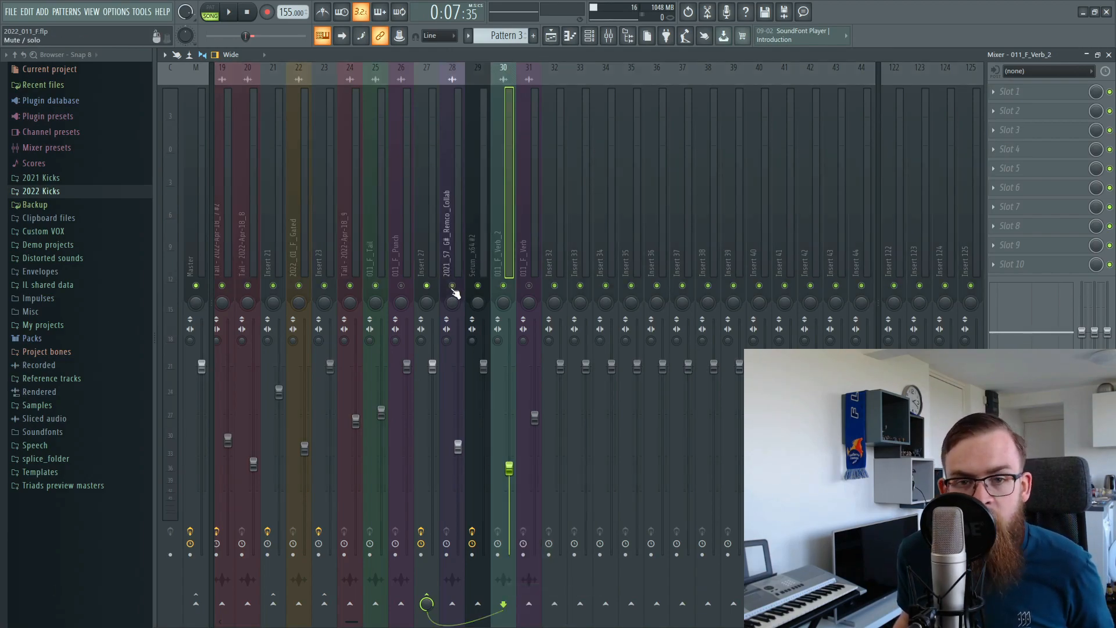
In the Track Setup project's playlist, play the Melo Drop from bar 85 and look through its tracks
left_click(551, 36)
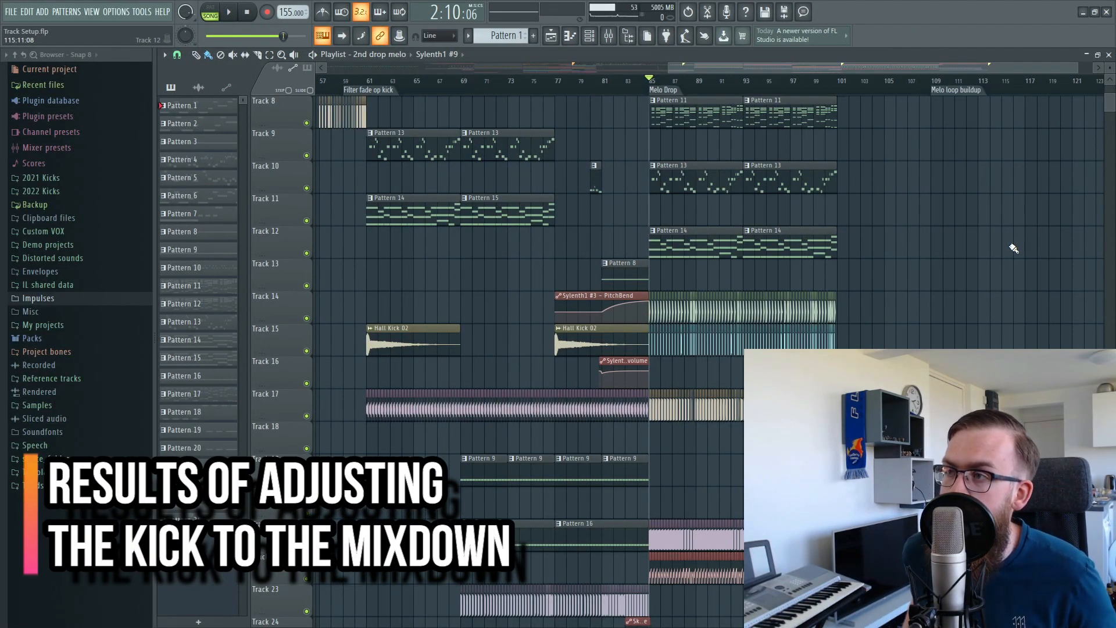
scroll(797, 352, "up", 3)
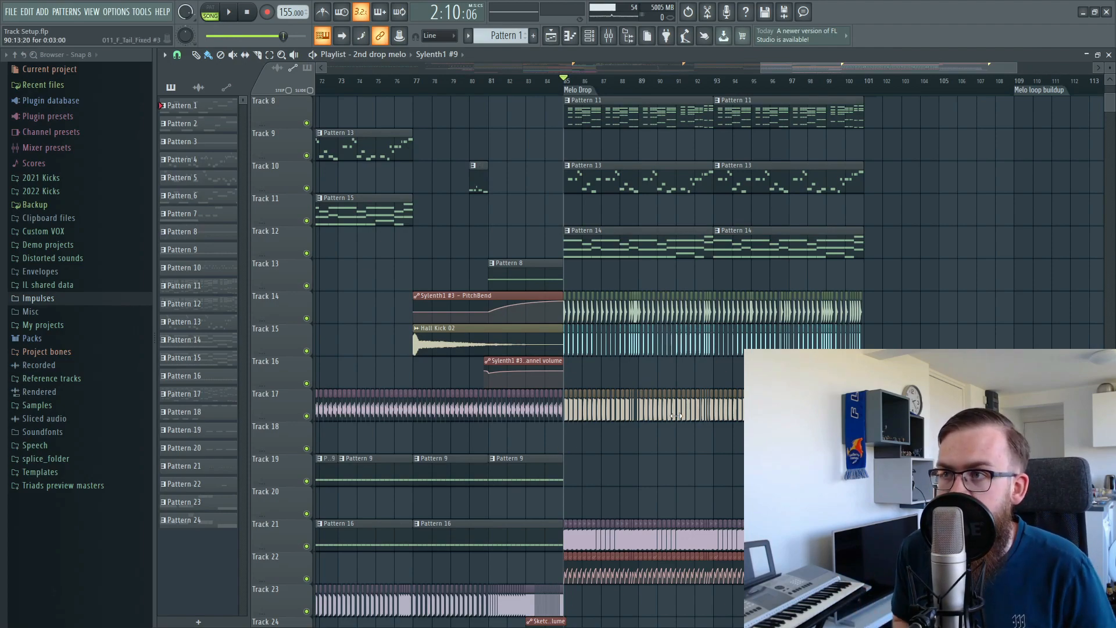
key("space")
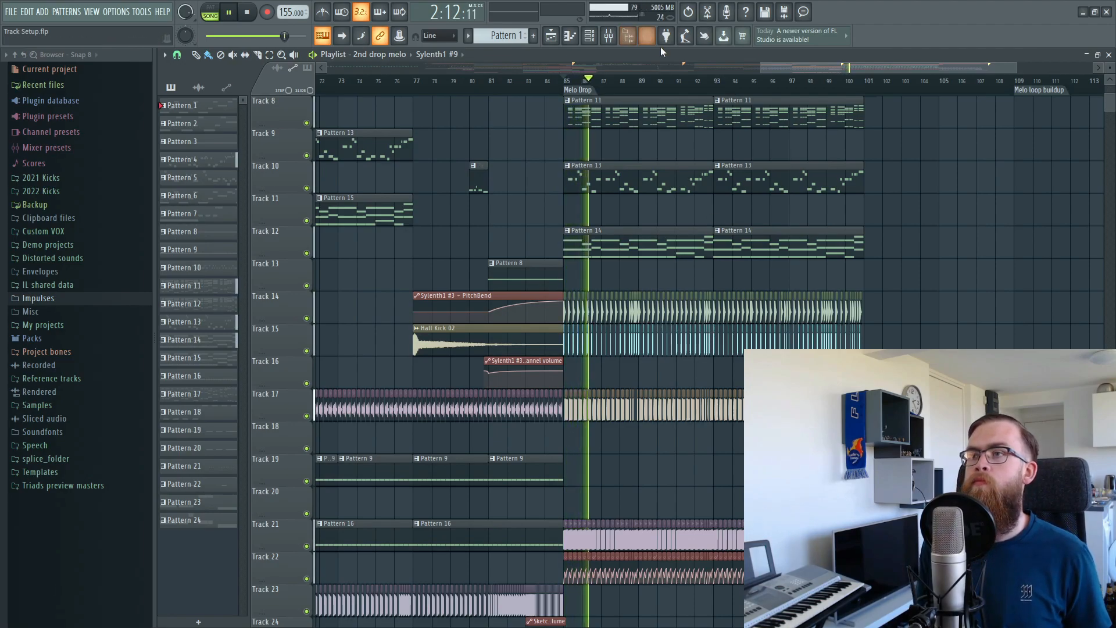
scroll(691, 401, "down", 3)
scroll(1106, 329, "up", 3)
scroll(1106, 329, "down", 2)
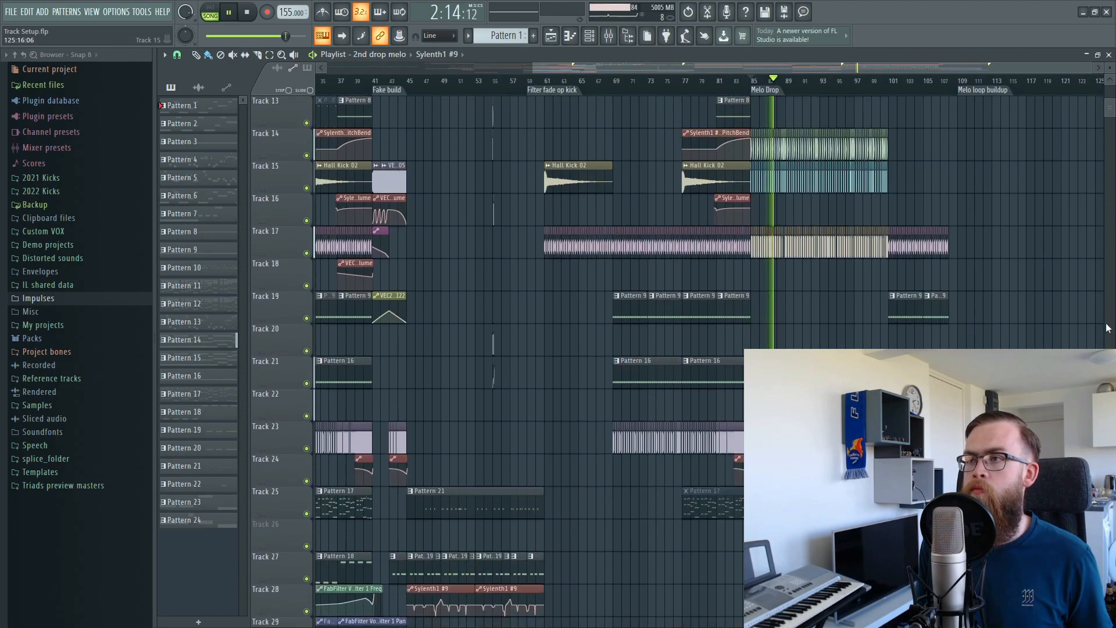